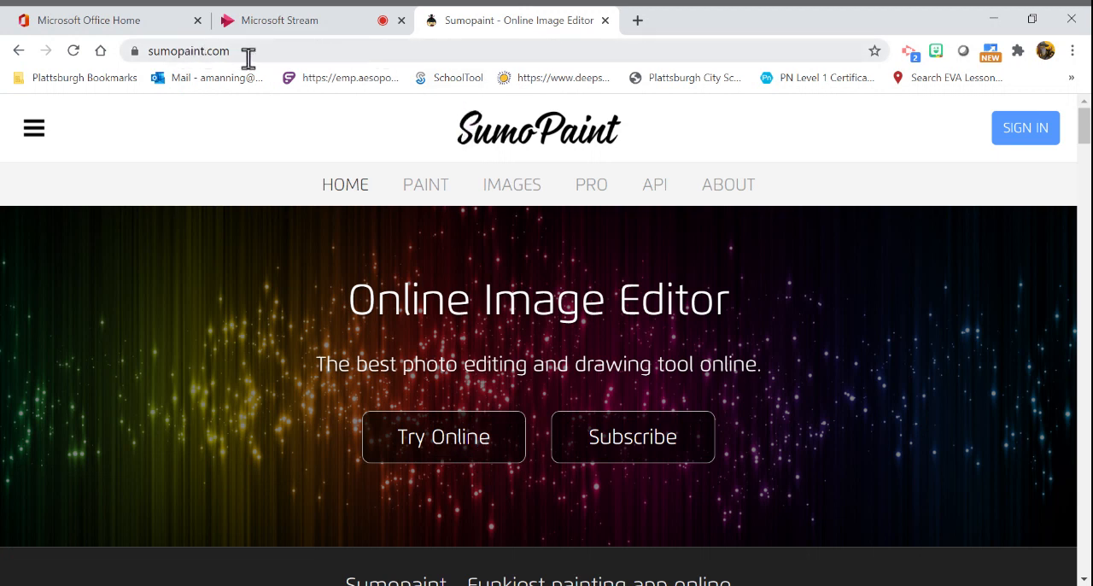
# - Launch the Sumopaint online editor from the site's home page
pyautogui.click(457, 439)
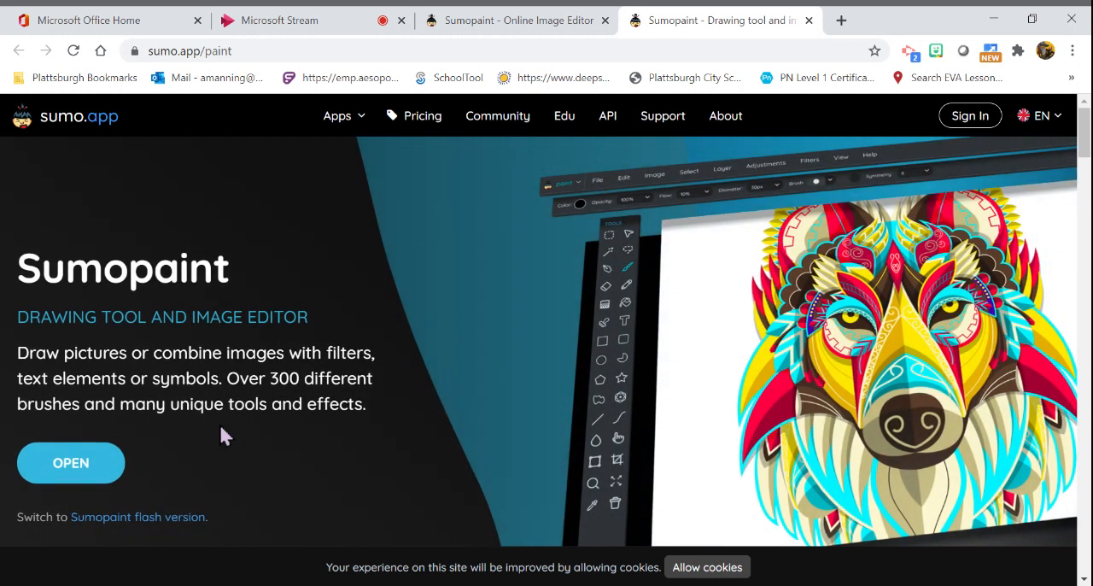
pyautogui.click(61, 486)
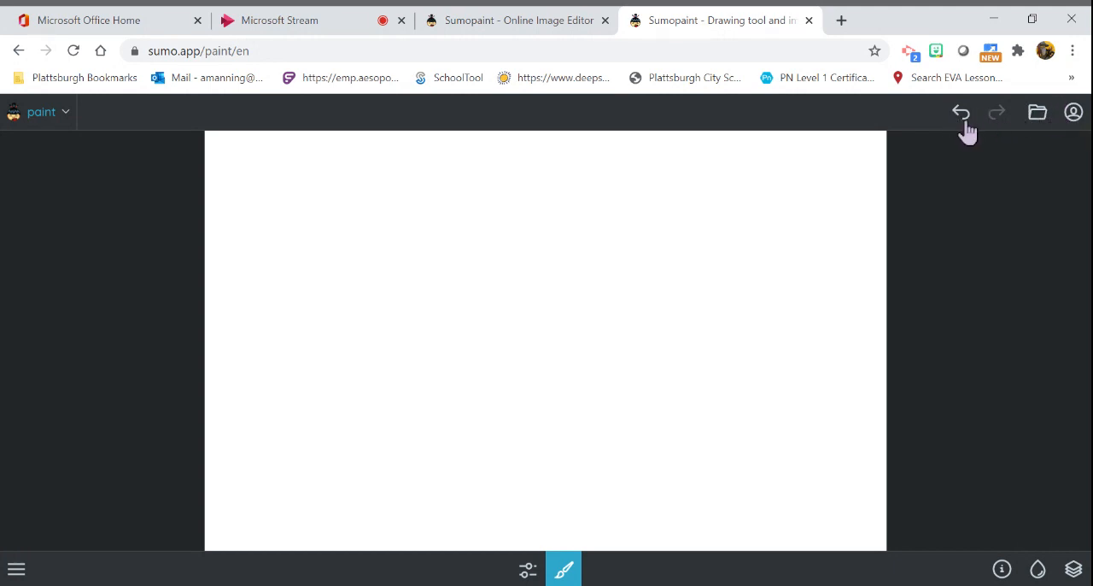
# - Delete both existing WIN_20210 photos from the assets library
pyautogui.click(1038, 128)
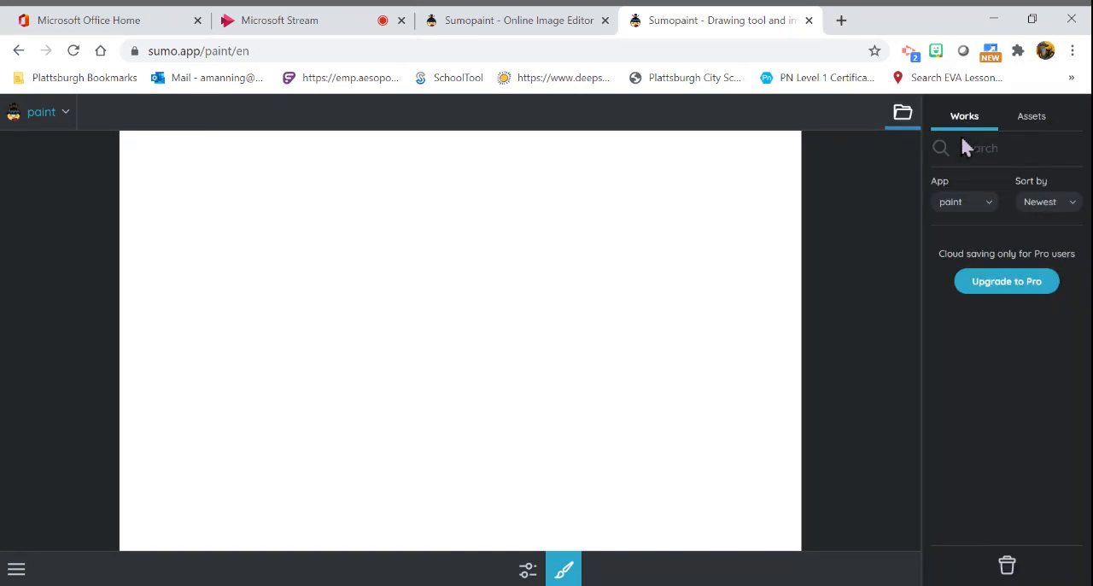
pyautogui.click(1038, 126)
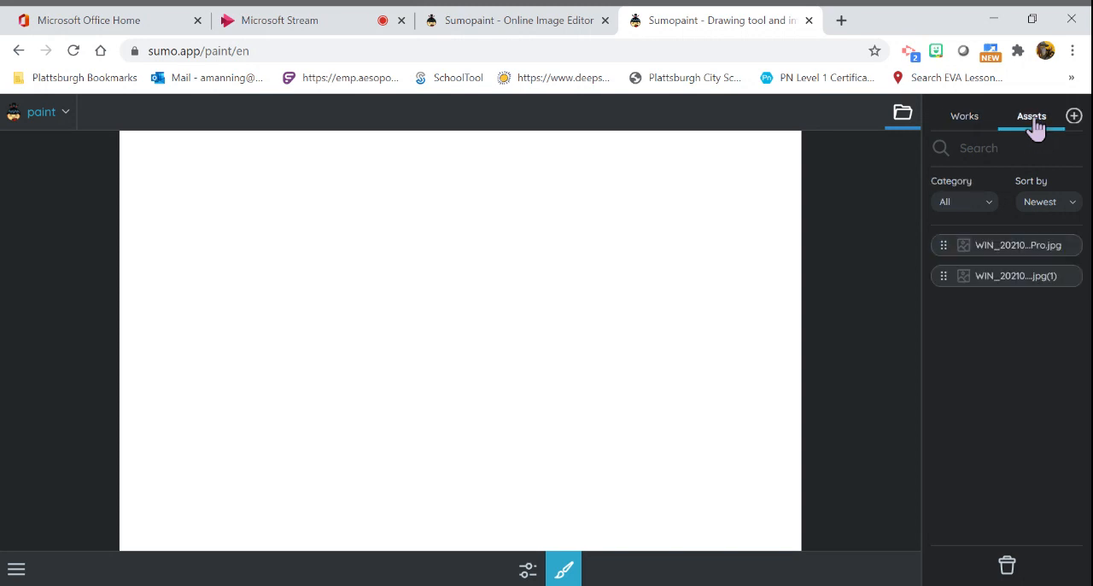
pyautogui.moveTo(1033, 278); pyautogui.dragTo(1007, 565)
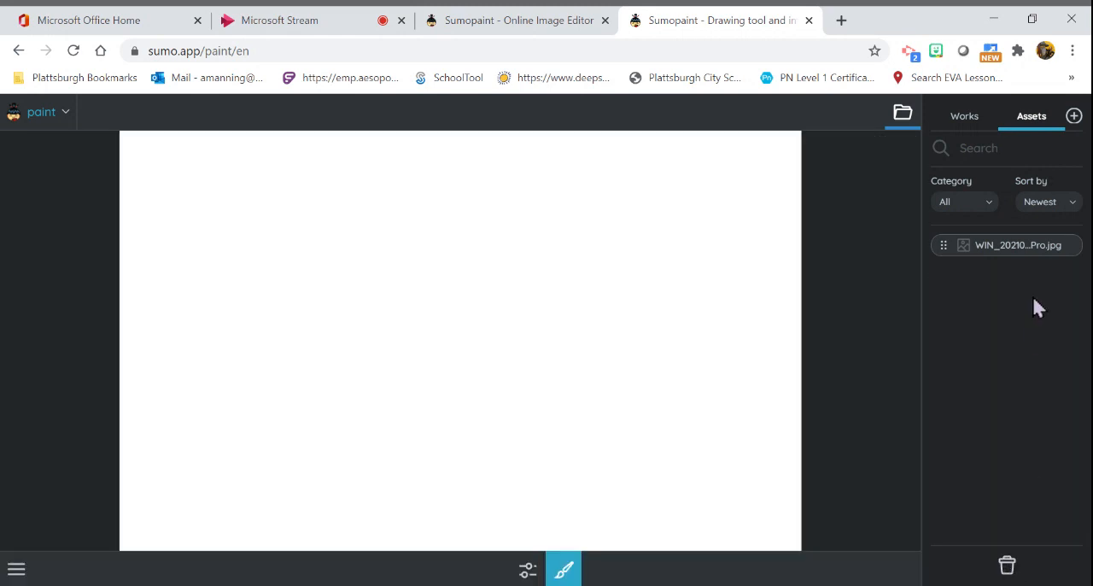
pyautogui.moveTo(1031, 245); pyautogui.dragTo(1006, 565)
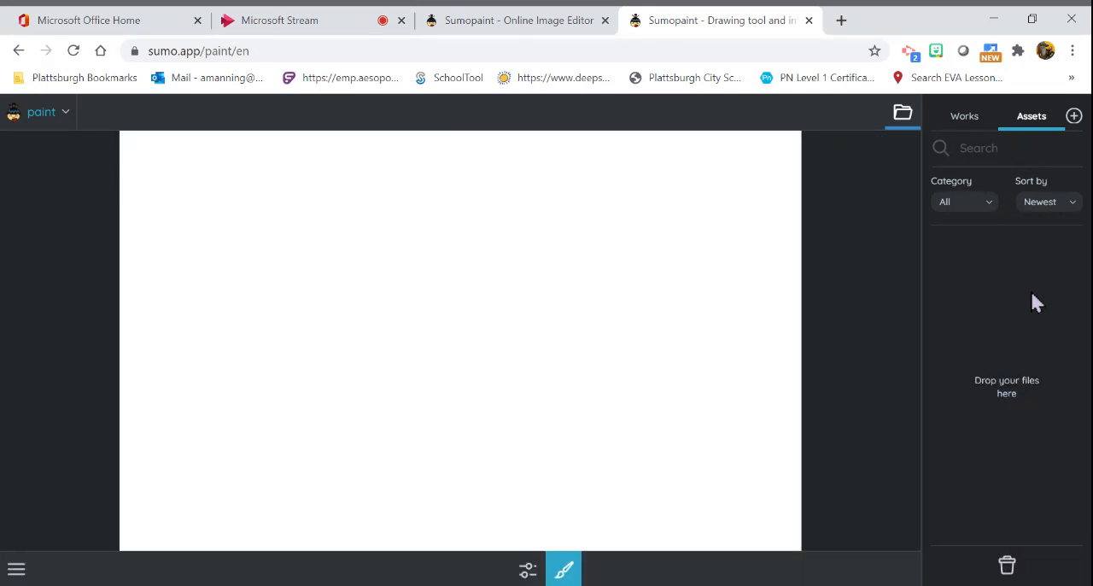
# - Upload the WIN_20210…Pro.jpg photo to the assets and place it on the canvas
pyautogui.click(1075, 120)
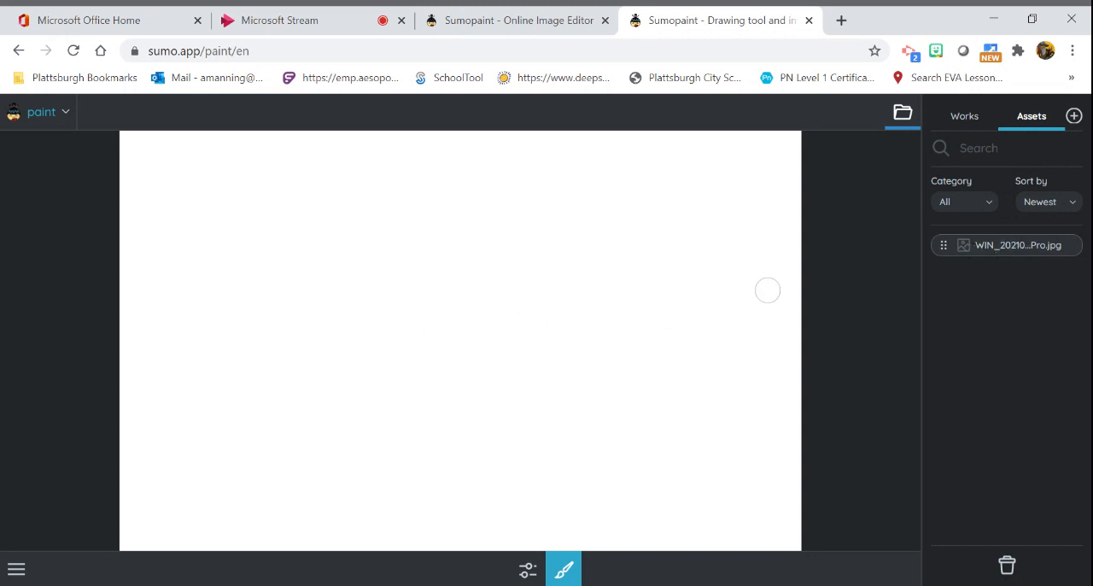
pyautogui.moveTo(1022, 246); pyautogui.dragTo(451, 316)
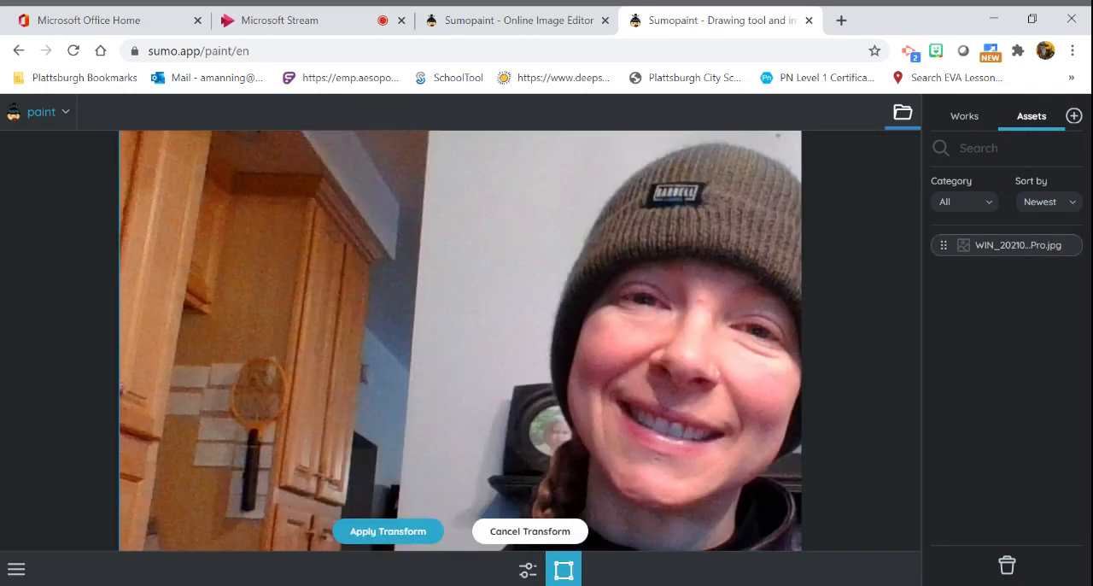
# - Scale the photo down and reposition it so the whole head sits within the canvas, then apply the transform
pyautogui.moveTo(671, 371); pyautogui.dragTo(484, 328)
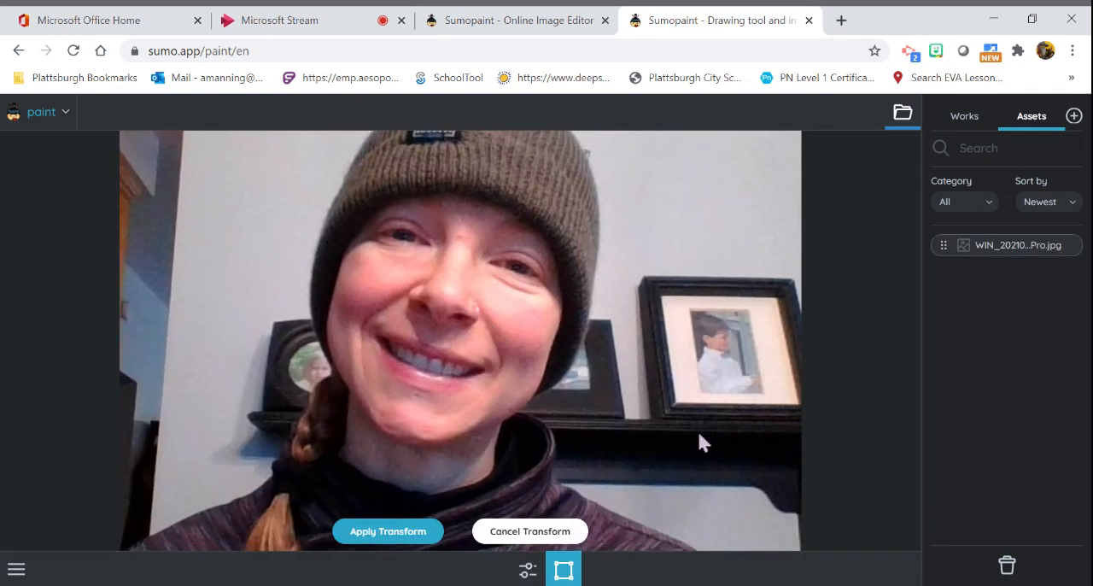
pyautogui.moveTo(700, 442); pyautogui.dragTo(574, 336)
pyautogui.moveTo(727, 454); pyautogui.dragTo(635, 398)
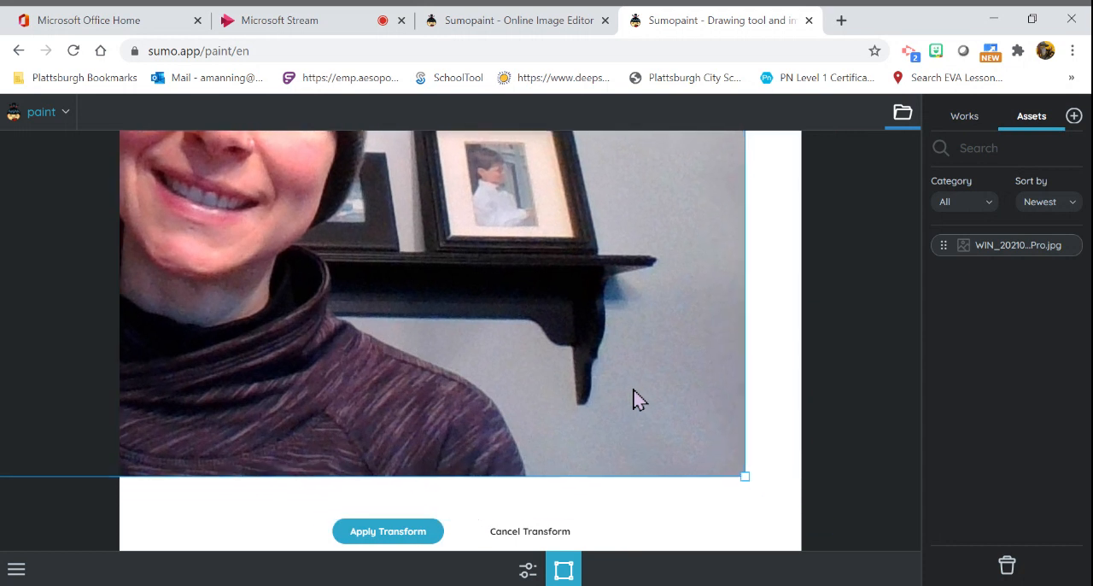
pyautogui.moveTo(698, 422); pyautogui.dragTo(578, 334)
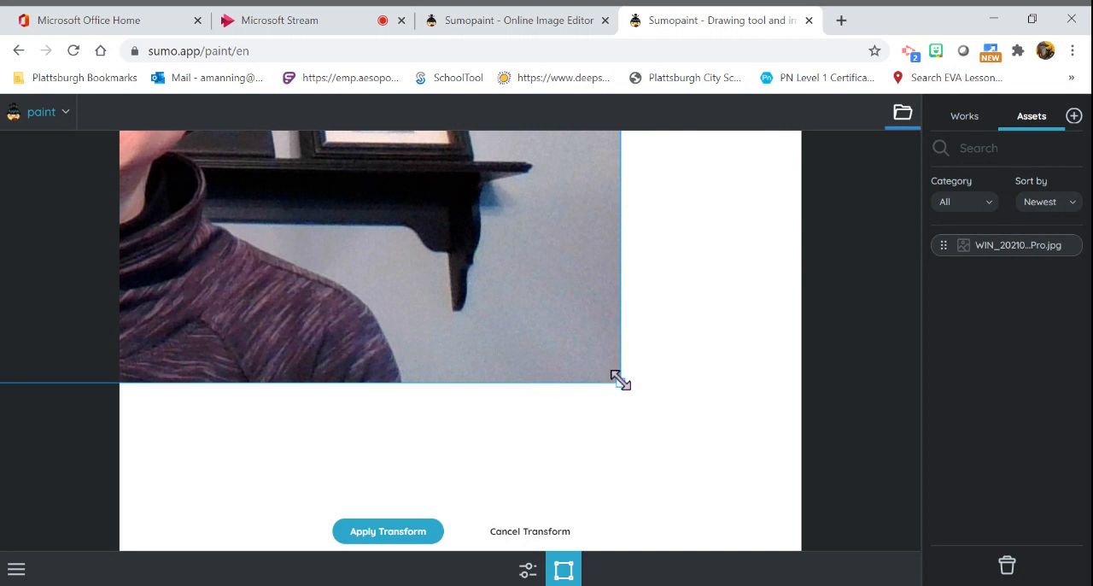
pyautogui.moveTo(620, 382); pyautogui.dragTo(654, 449)
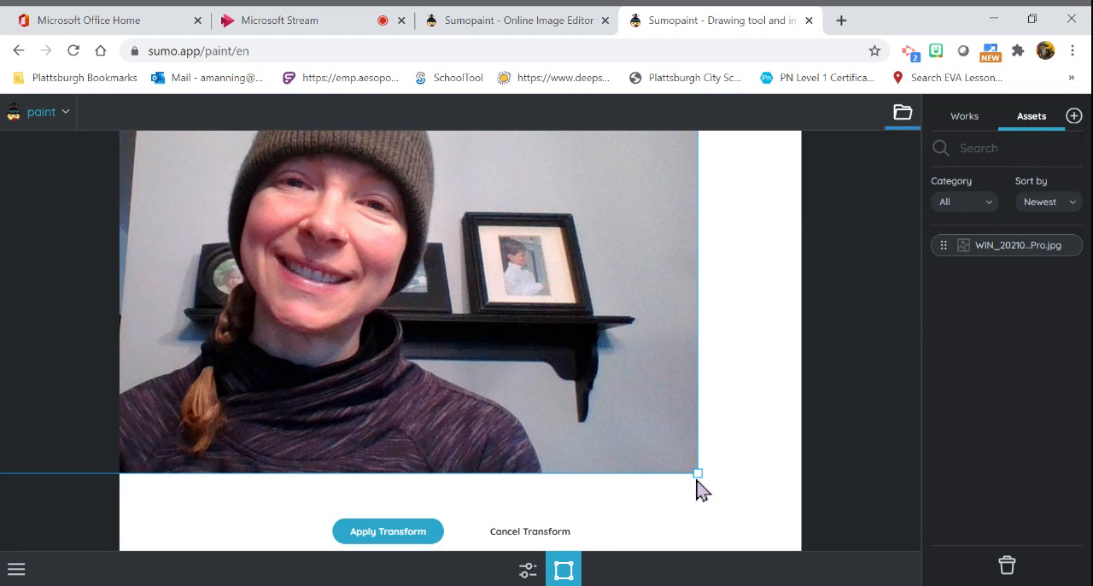
pyautogui.moveTo(697, 473); pyautogui.dragTo(714, 458)
pyautogui.moveTo(410, 281)
pyautogui.mouseDown()
pyautogui.moveTo(590, 392)
pyautogui.moveTo(510, 334)
pyautogui.moveTo(409, 288)
pyautogui.mouseUp()
pyautogui.moveTo(698, 480); pyautogui.dragTo(786, 531)
pyautogui.moveTo(540, 329); pyautogui.dragTo(612, 381)
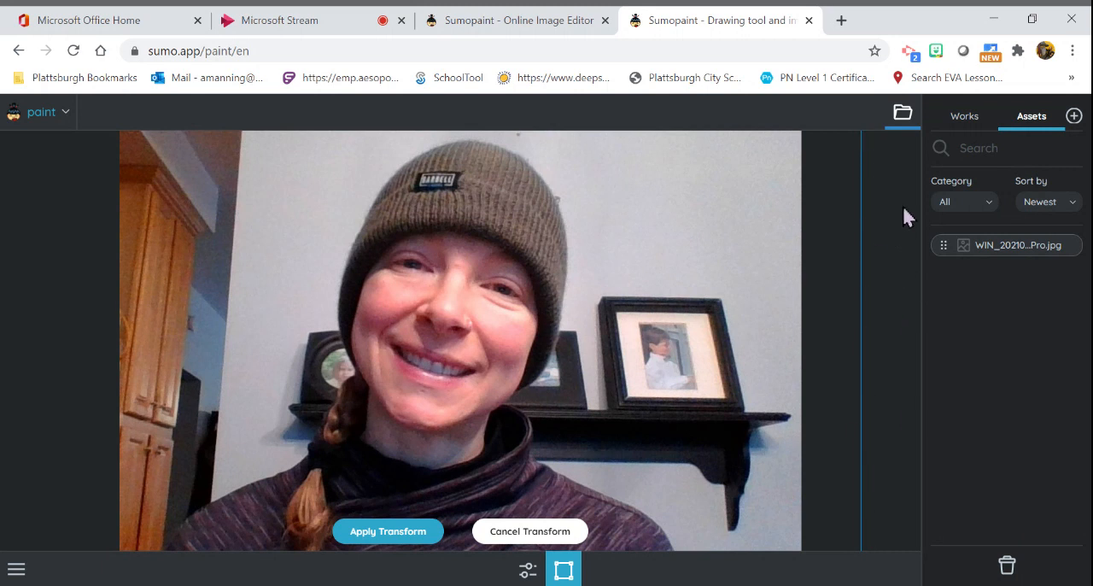
pyautogui.click(903, 117)
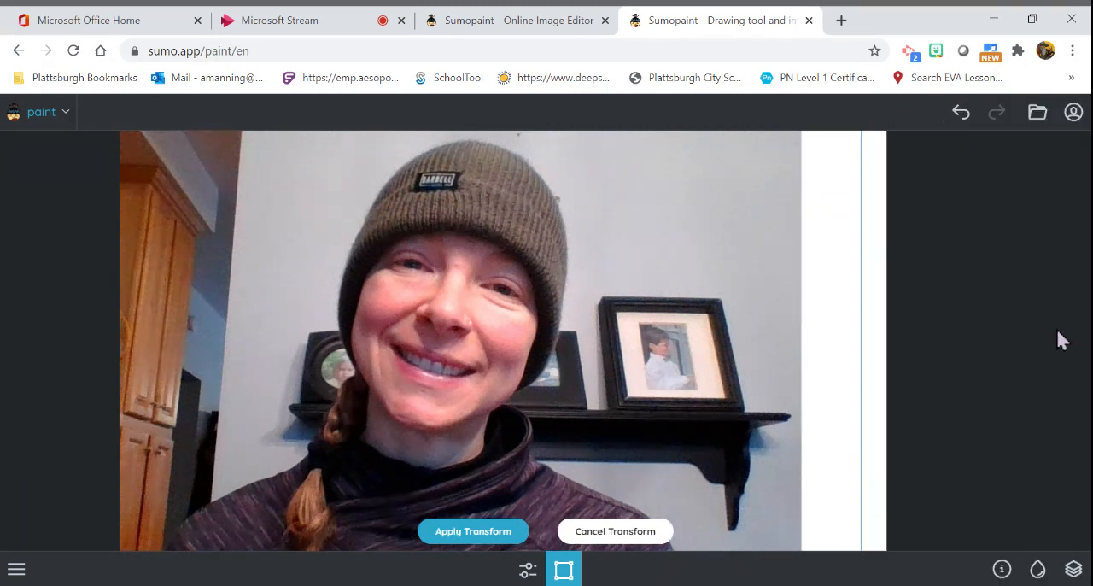
pyautogui.click(478, 535)
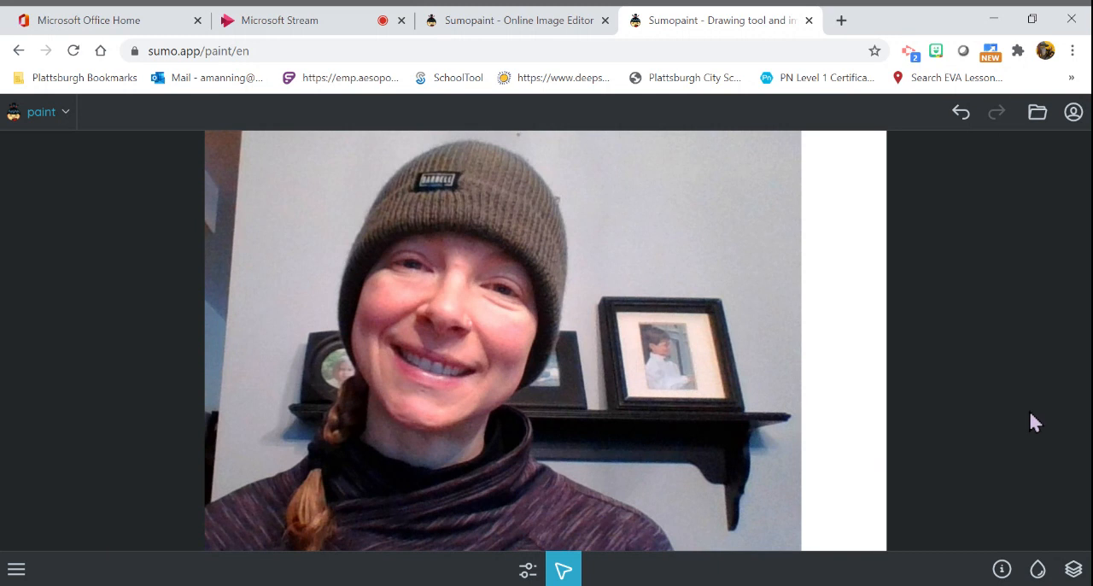
# - Delete the blank white Layer 1 beneath the photo
pyautogui.click(1073, 569)
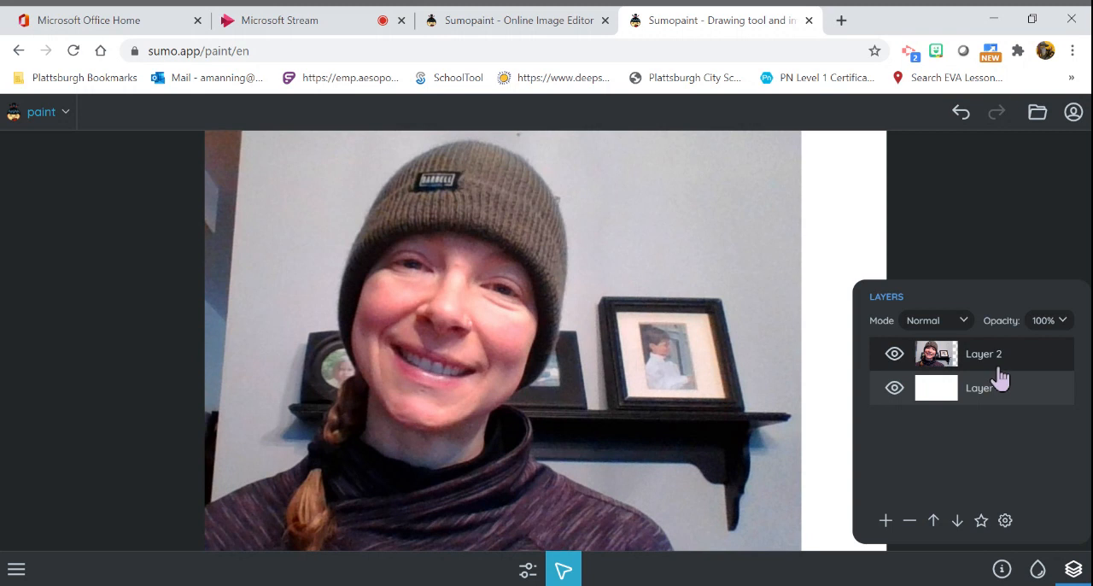
pyautogui.click(943, 396)
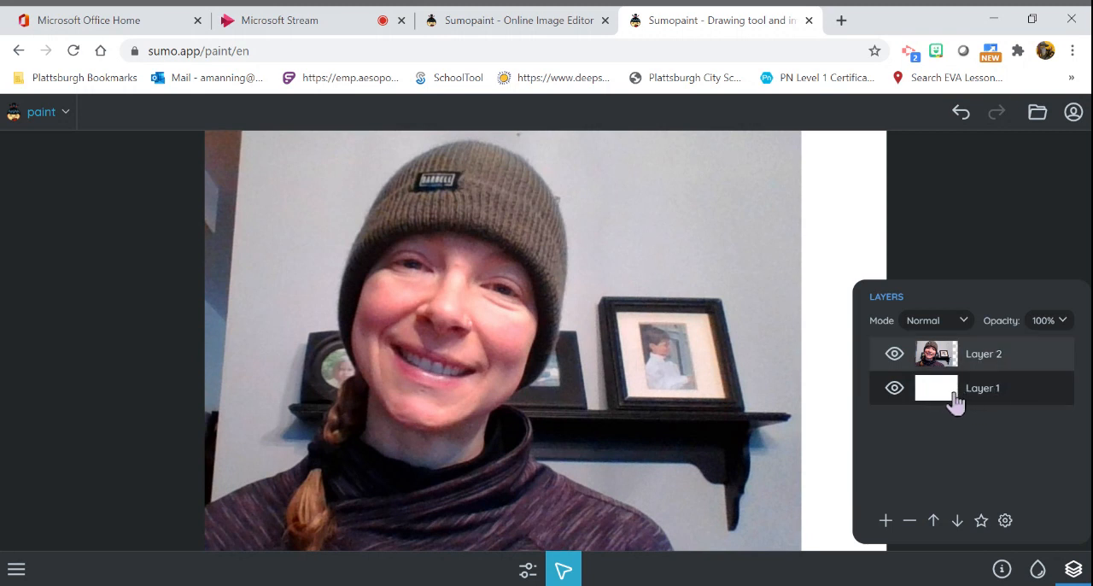
pyautogui.click(910, 523)
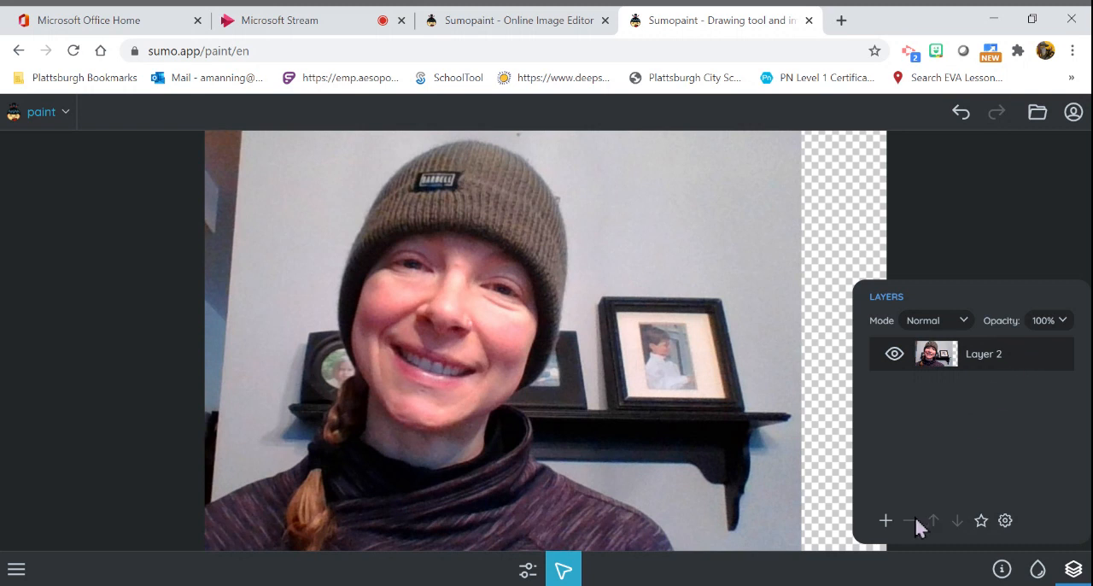
# - Add a new empty layer above the photo and make it the active layer
pyautogui.click(886, 521)
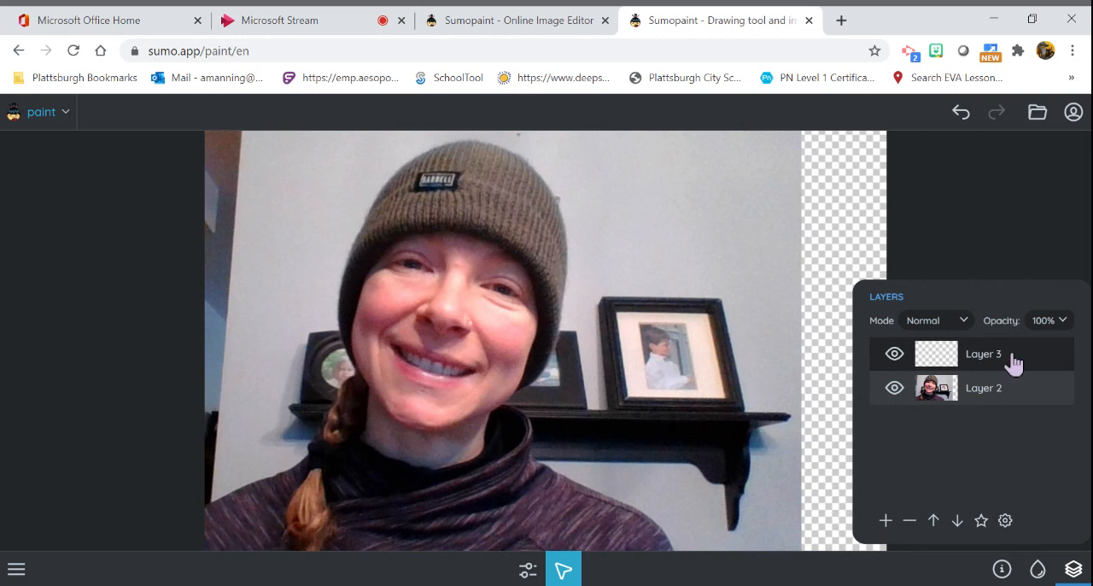
pyautogui.click(944, 398)
pyautogui.click(940, 364)
pyautogui.click(1074, 572)
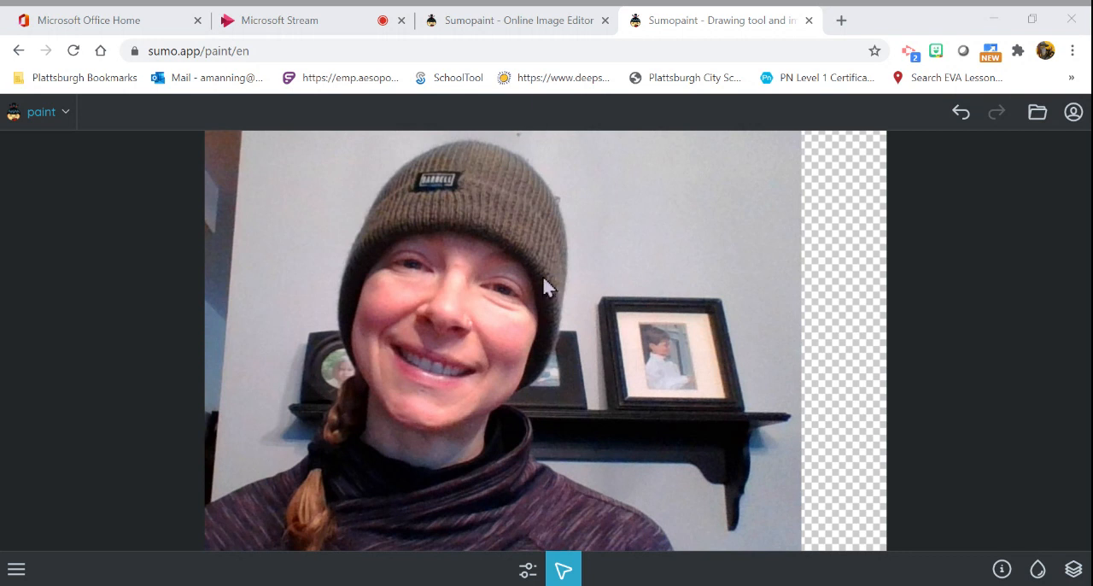
# - Trace the outline of the face with the Pencil tool in black, 5px diameter, round brush and 100% opacity
pyautogui.click(562, 570)
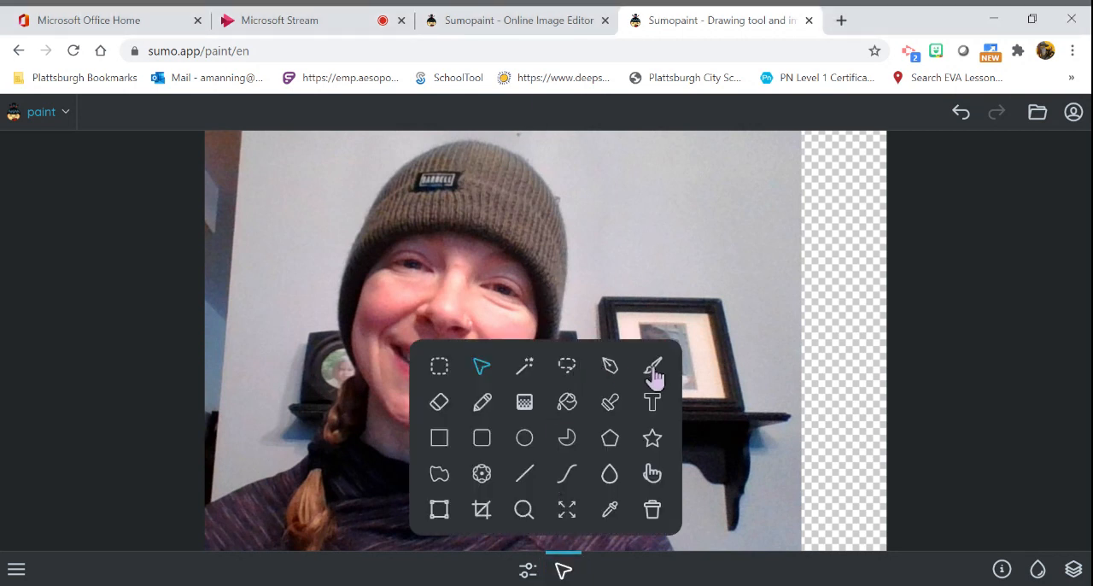
pyautogui.click(482, 412)
pyautogui.click(567, 576)
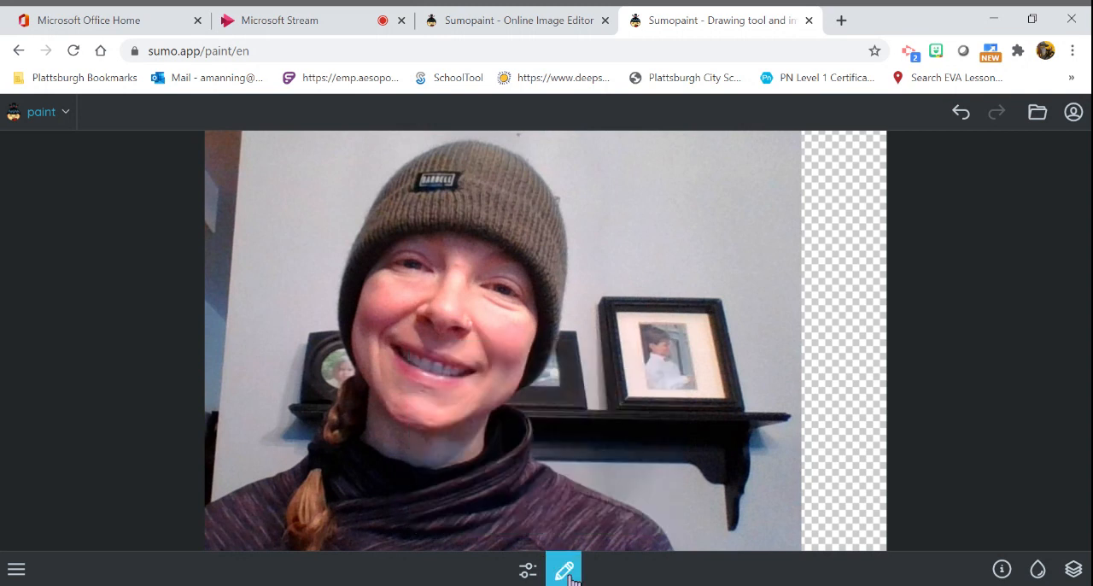
pyautogui.click(528, 571)
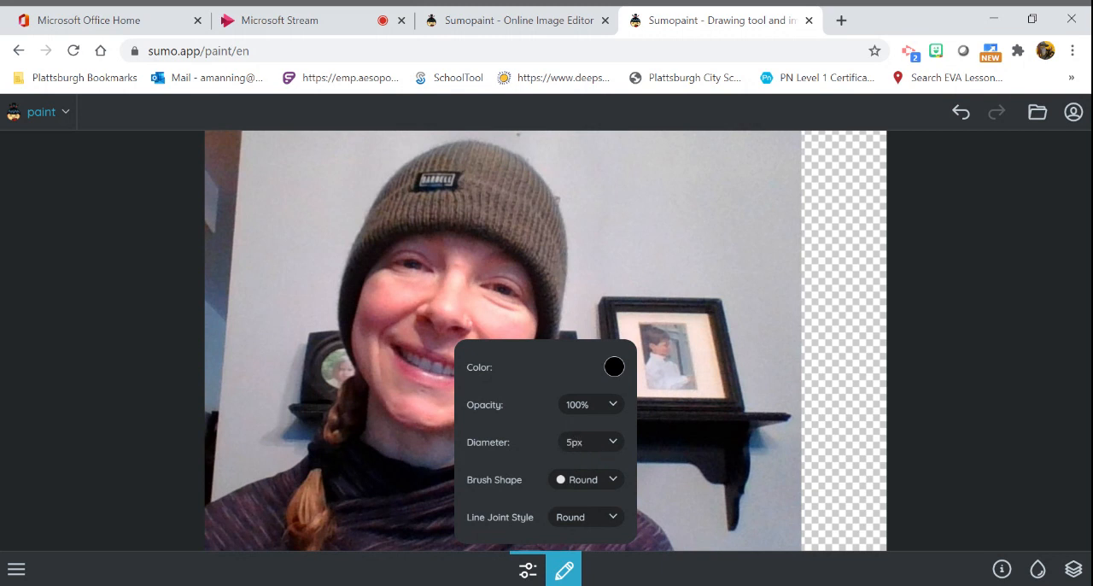
pyautogui.click(529, 573)
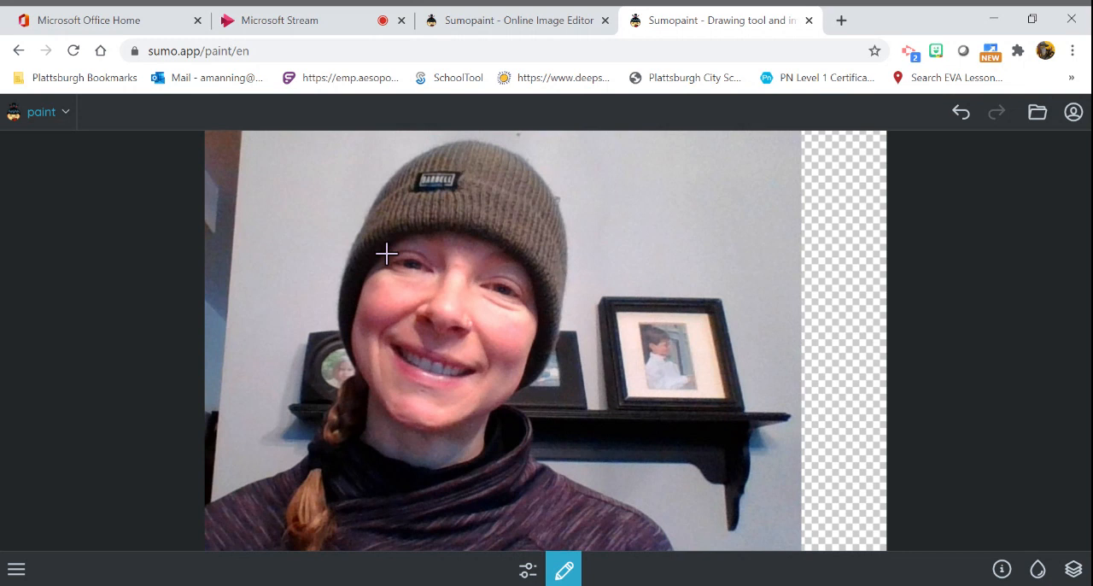
pyautogui.moveTo(442, 234); pyautogui.dragTo(423, 235)
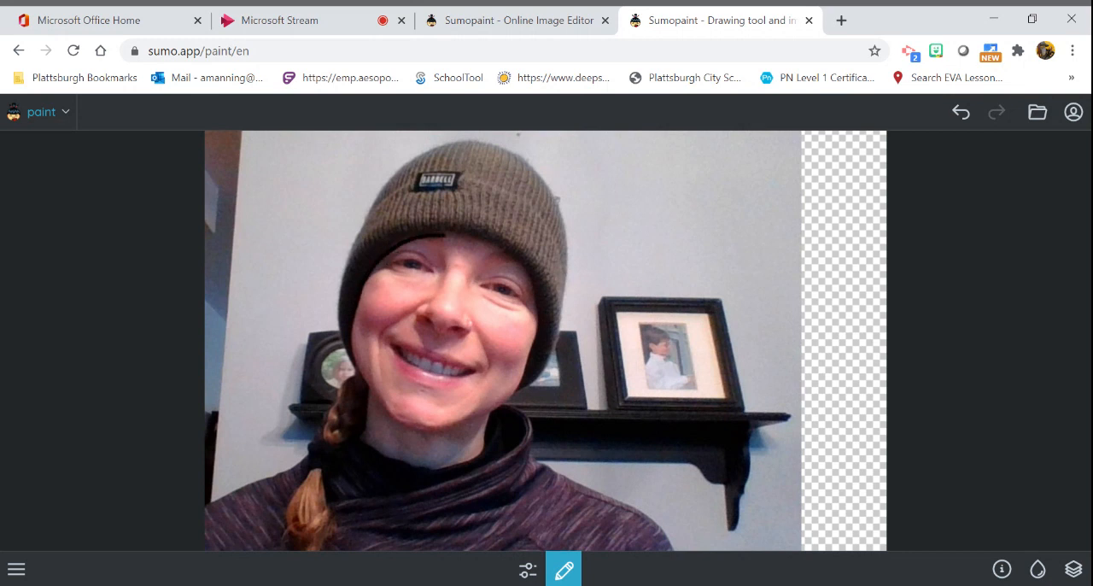
pyautogui.moveTo(355, 357)
pyautogui.mouseDown()
pyautogui.moveTo(388, 413)
pyautogui.moveTo(412, 430)
pyautogui.moveTo(489, 415)
pyautogui.mouseUp()
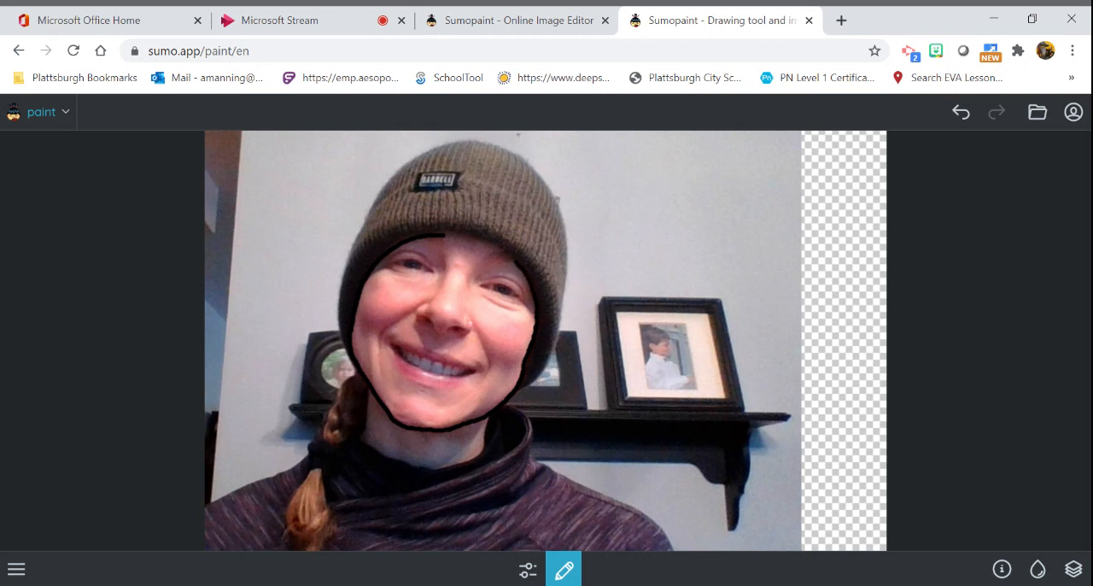
pyautogui.moveTo(492, 246); pyautogui.dragTo(458, 236)
# - Trace the nose, the smile lines on both cheeks and the lips in black
pyautogui.moveTo(417, 241)
pyautogui.mouseDown()
pyautogui.moveTo(444, 275)
pyautogui.moveTo(435, 302)
pyautogui.mouseUp()
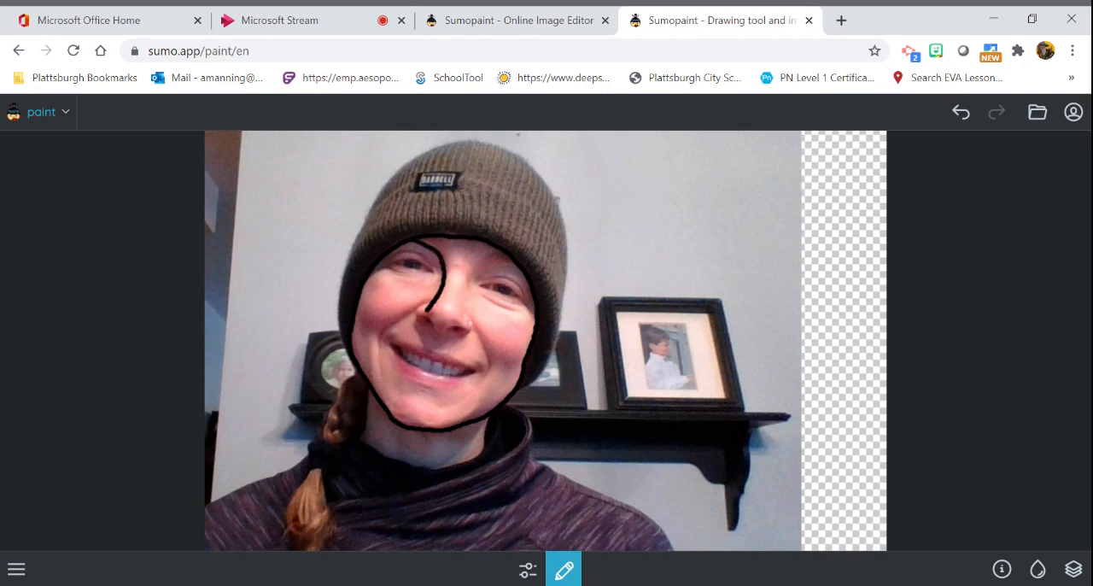
pyautogui.moveTo(429, 308); pyautogui.dragTo(415, 312)
pyautogui.moveTo(467, 329); pyautogui.dragTo(467, 317)
pyautogui.moveTo(419, 317)
pyautogui.mouseDown()
pyautogui.moveTo(477, 333)
pyautogui.moveTo(491, 372)
pyautogui.moveTo(466, 398)
pyautogui.mouseUp()
pyautogui.click(410, 311)
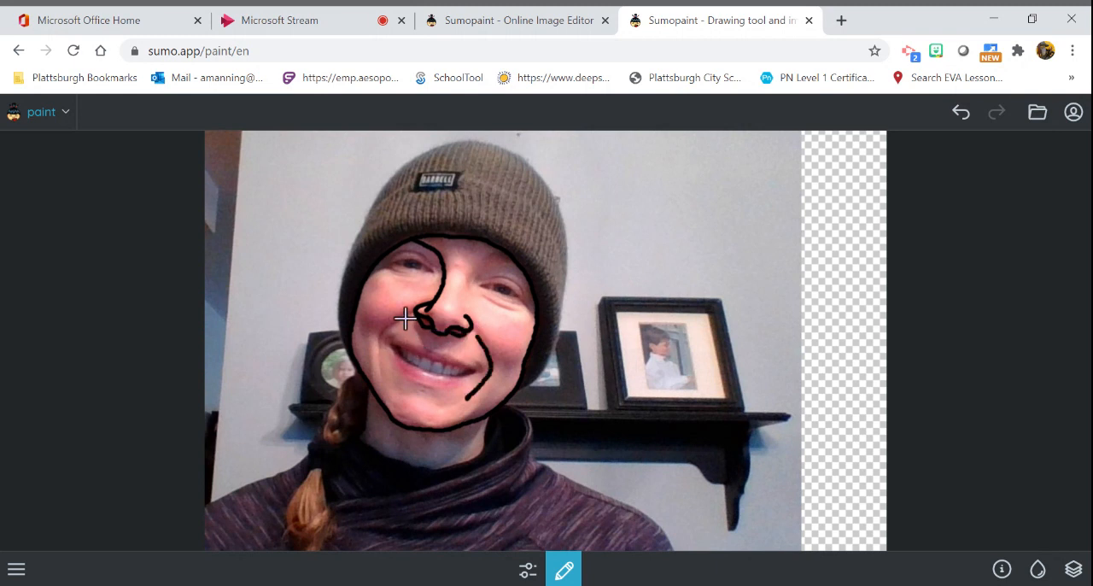
pyautogui.moveTo(409, 312)
pyautogui.mouseDown()
pyautogui.moveTo(380, 328)
pyautogui.moveTo(384, 378)
pyautogui.moveTo(401, 370)
pyautogui.moveTo(429, 388)
pyautogui.moveTo(468, 374)
pyautogui.moveTo(392, 347)
pyautogui.moveTo(451, 367)
pyautogui.moveTo(448, 354)
pyautogui.mouseUp()
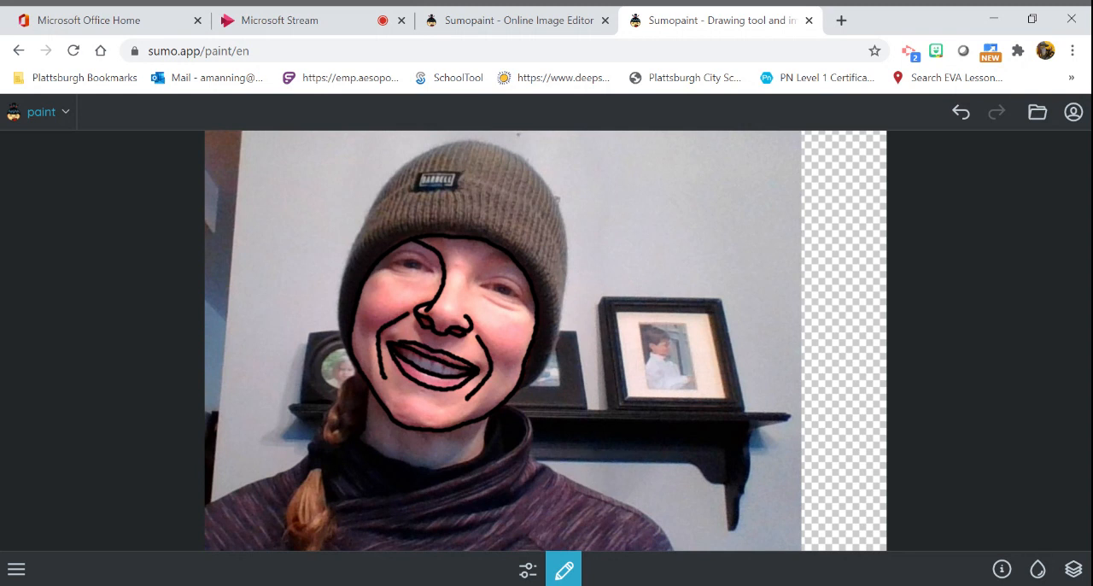
# - Outline both eyes, fill in their irises in black and draw a short brow line above the right-hand eye
pyautogui.moveTo(475, 283)
pyautogui.mouseDown()
pyautogui.moveTo(499, 275)
pyautogui.moveTo(527, 299)
pyautogui.moveTo(478, 290)
pyautogui.mouseUp()
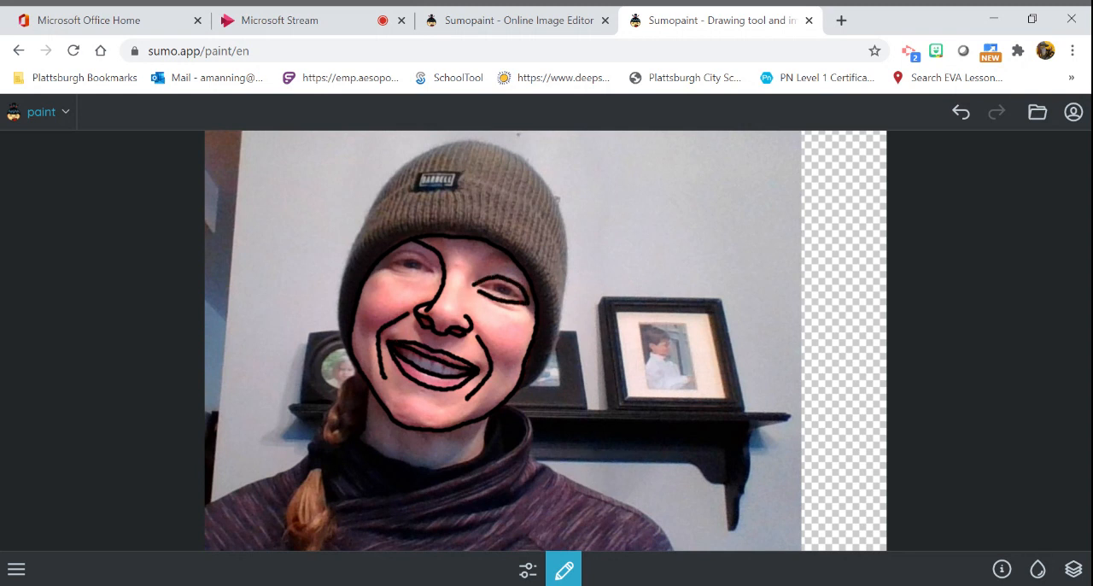
pyautogui.click(431, 272)
pyautogui.moveTo(432, 272)
pyautogui.mouseDown()
pyautogui.moveTo(408, 248)
pyautogui.moveTo(423, 279)
pyautogui.moveTo(394, 268)
pyautogui.mouseUp()
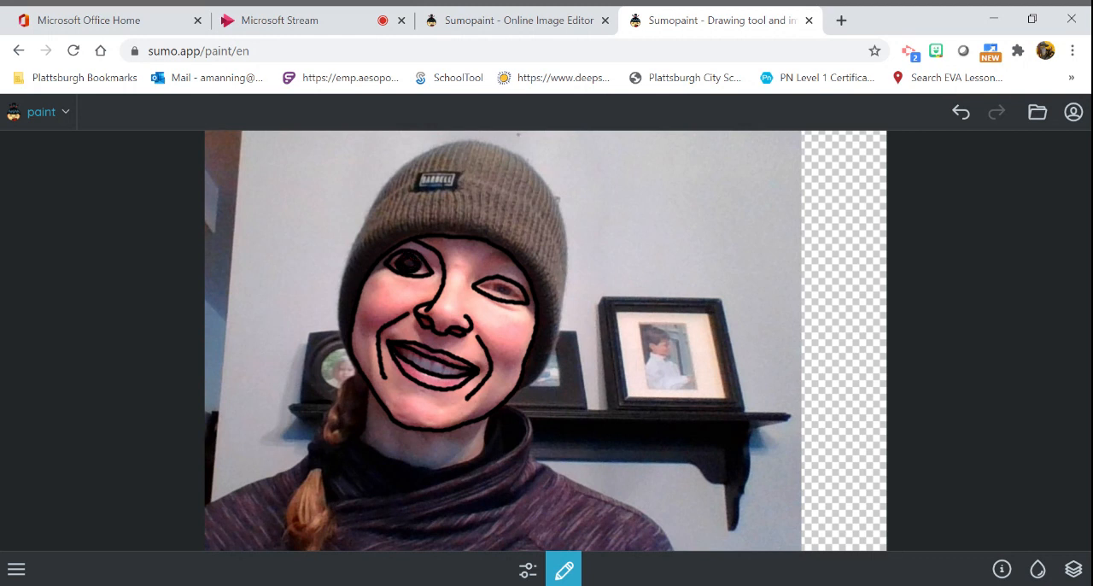
pyautogui.moveTo(502, 284); pyautogui.dragTo(488, 282)
pyautogui.click(484, 261)
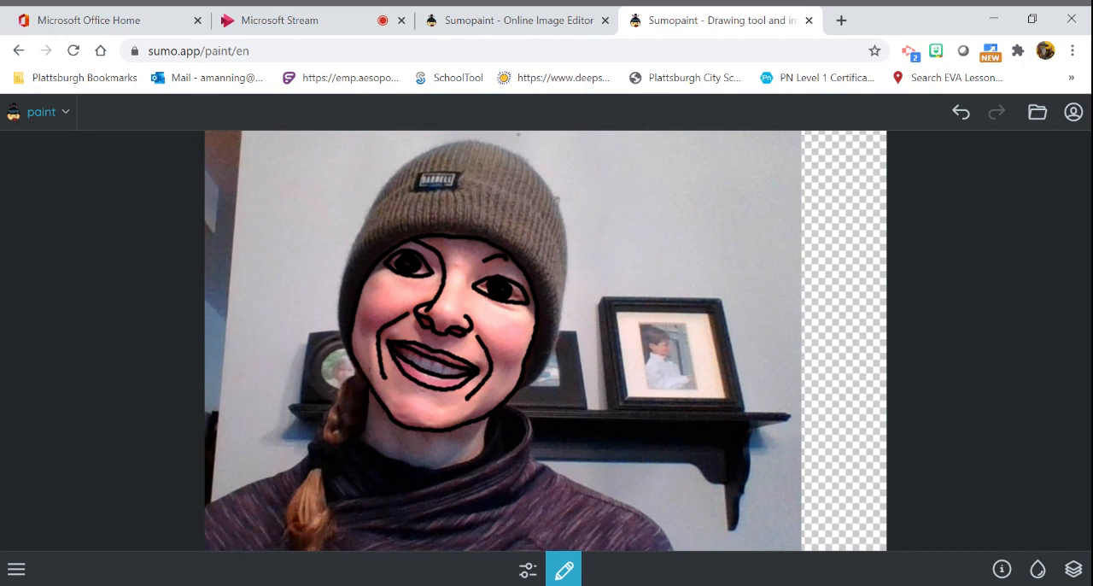
# - Trace the neckline and the knit hat, including its lower edge, outer outline, fold line and label
pyautogui.moveTo(373, 444)
pyautogui.mouseDown()
pyautogui.moveTo(457, 463)
pyautogui.moveTo(485, 444)
pyautogui.mouseUp()
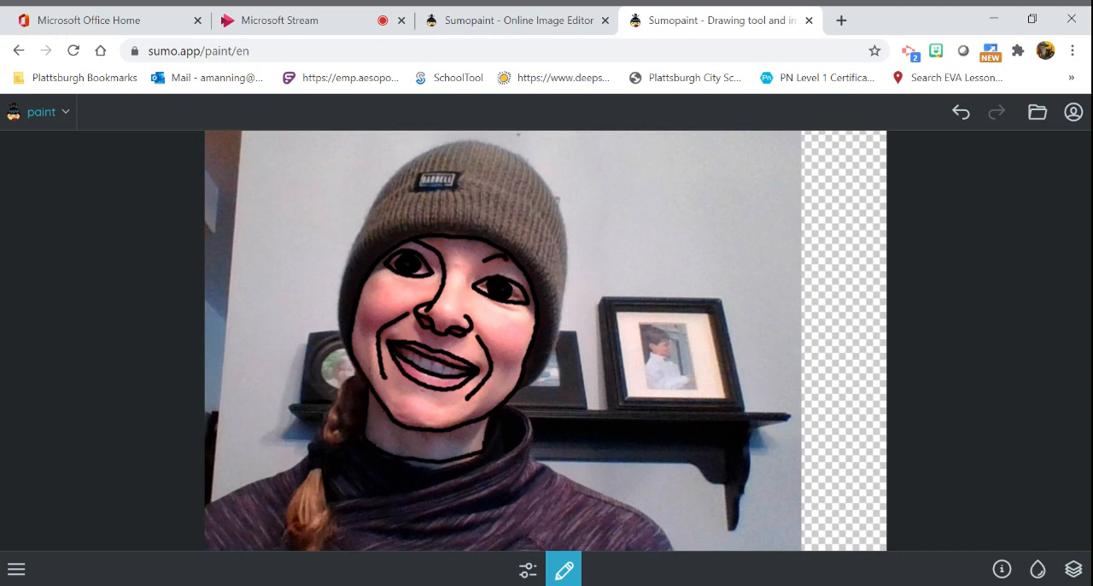
pyautogui.moveTo(515, 392)
pyautogui.mouseDown()
pyautogui.moveTo(538, 381)
pyautogui.moveTo(547, 350)
pyautogui.moveTo(542, 268)
pyautogui.moveTo(509, 234)
pyautogui.moveTo(471, 219)
pyautogui.moveTo(382, 224)
pyautogui.moveTo(355, 256)
pyautogui.moveTo(340, 334)
pyautogui.moveTo(357, 374)
pyautogui.mouseUp()
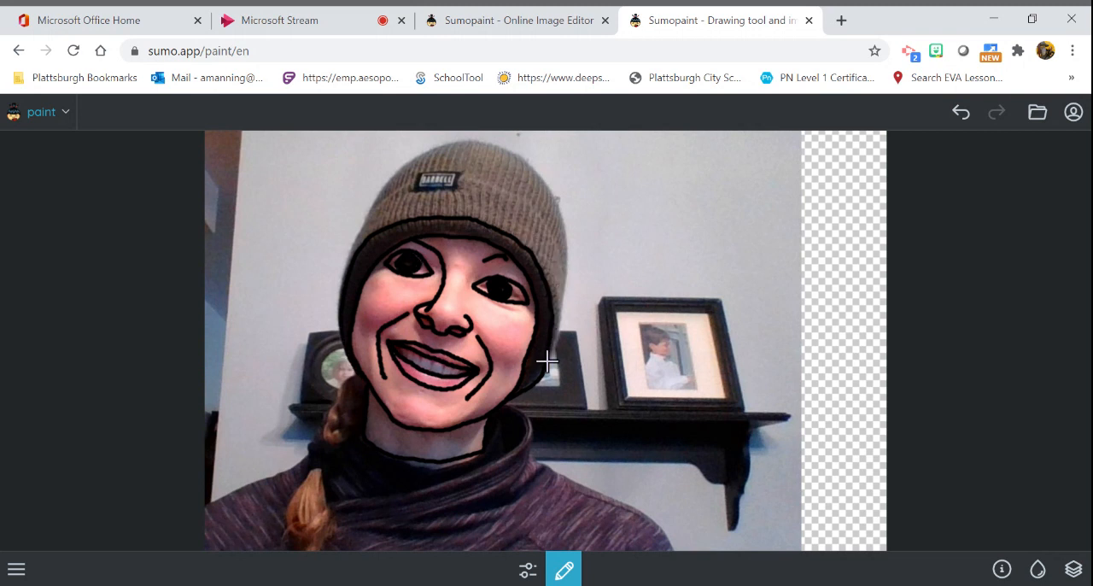
pyautogui.moveTo(555, 368)
pyautogui.mouseDown()
pyautogui.moveTo(564, 280)
pyautogui.moveTo(551, 244)
pyautogui.moveTo(535, 213)
pyautogui.moveTo(492, 186)
pyautogui.moveTo(441, 174)
pyautogui.moveTo(458, 173)
pyautogui.moveTo(375, 203)
pyautogui.moveTo(338, 307)
pyautogui.mouseUp()
pyautogui.moveTo(375, 210)
pyautogui.mouseDown()
pyautogui.moveTo(398, 167)
pyautogui.moveTo(461, 141)
pyautogui.moveTo(503, 150)
pyautogui.moveTo(538, 176)
pyautogui.moveTo(569, 284)
pyautogui.mouseUp()
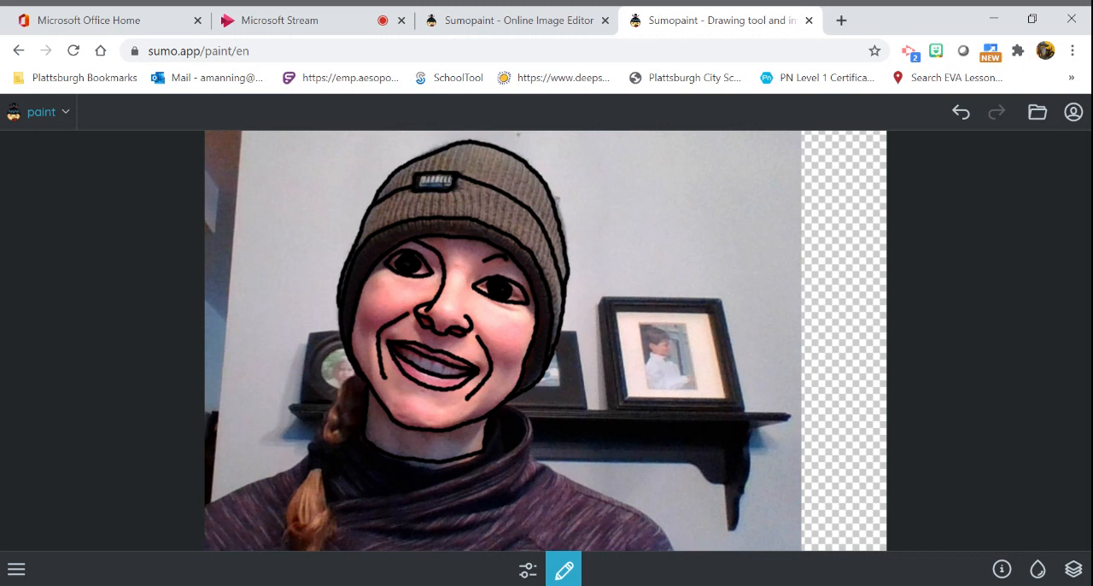
# - Trace the braid in black, including its twisted strands, the hair tie and the loose end below it
pyautogui.moveTo(358, 373); pyautogui.dragTo(339, 399)
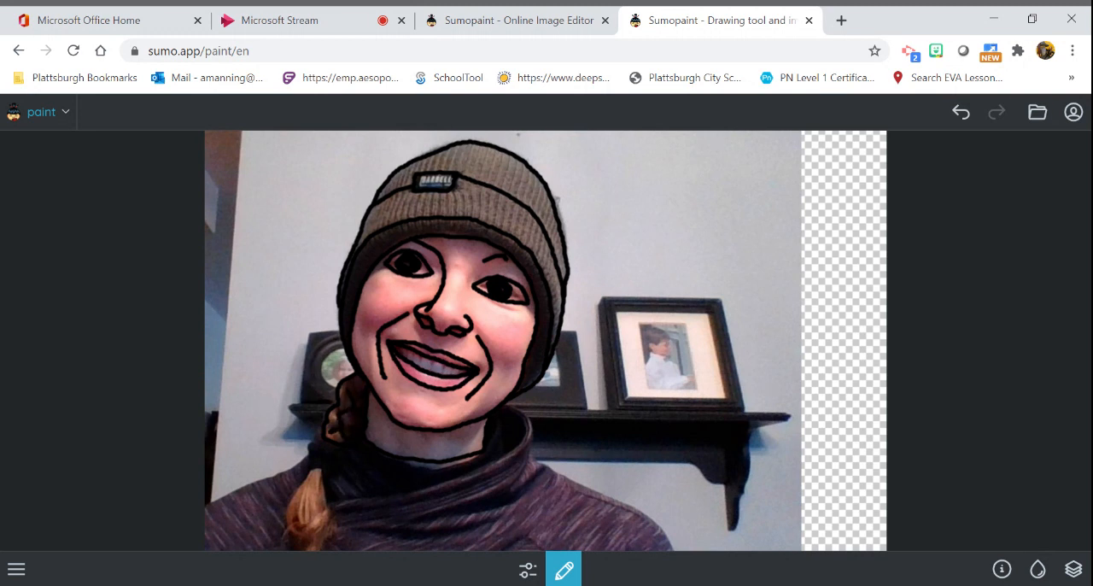
pyautogui.moveTo(321, 435); pyautogui.dragTo(303, 455)
pyautogui.moveTo(322, 475)
pyautogui.mouseDown()
pyautogui.moveTo(331, 512)
pyautogui.moveTo(311, 540)
pyautogui.moveTo(286, 527)
pyautogui.moveTo(296, 477)
pyautogui.mouseUp()
# - Outline both shoulders and trace the turtleneck collar with its fold lines in black
pyautogui.moveTo(329, 514)
pyautogui.mouseDown()
pyautogui.moveTo(299, 516)
pyautogui.moveTo(306, 489)
pyautogui.moveTo(270, 476)
pyautogui.moveTo(211, 500)
pyautogui.mouseUp()
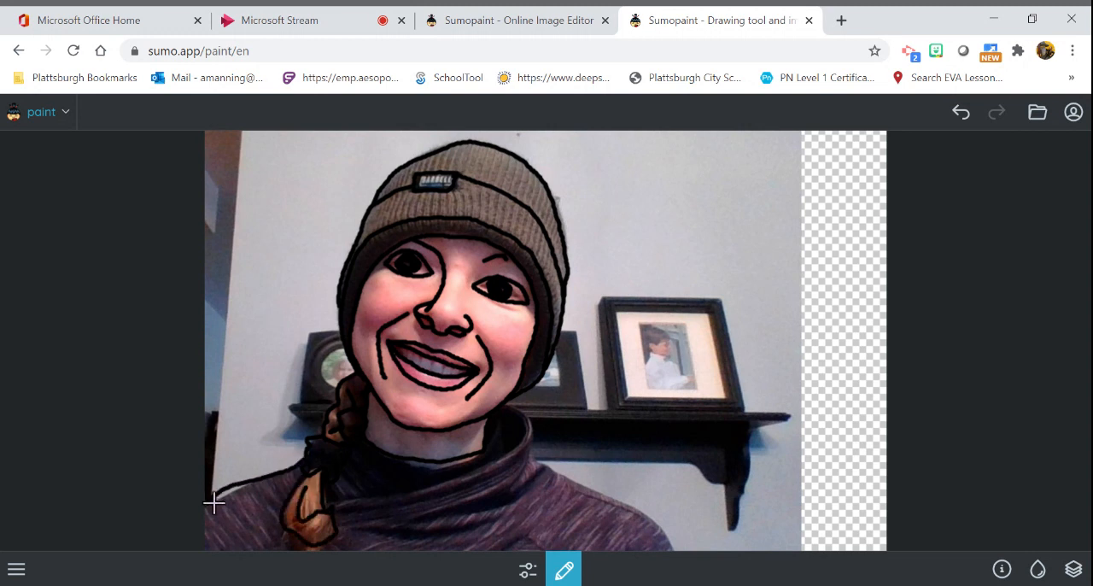
pyautogui.moveTo(510, 409)
pyautogui.mouseDown()
pyautogui.moveTo(529, 440)
pyautogui.moveTo(418, 491)
pyautogui.mouseUp()
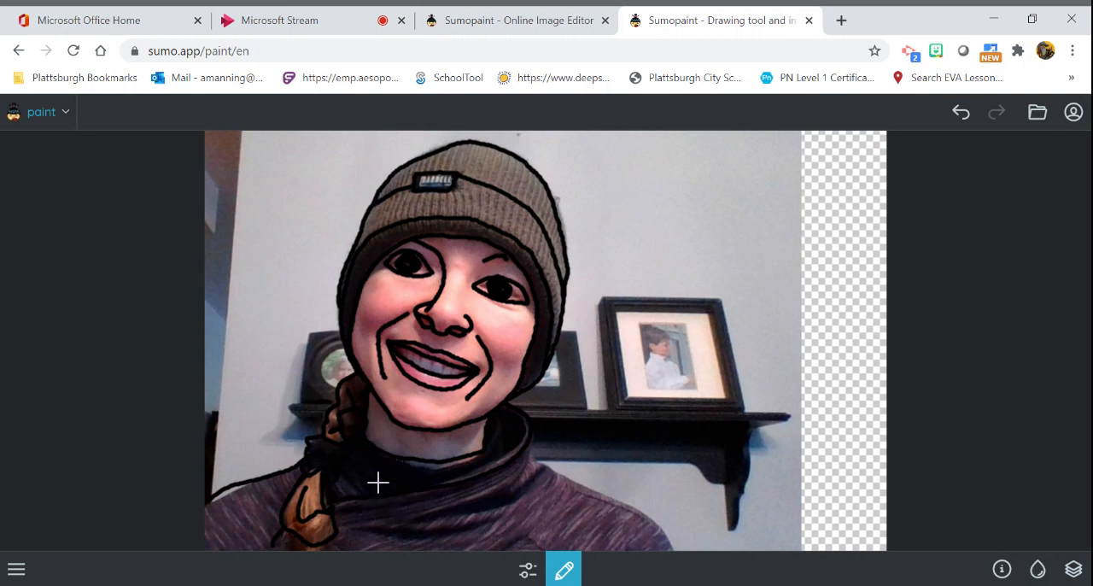
pyautogui.moveTo(532, 437)
pyautogui.mouseDown()
pyautogui.moveTo(552, 469)
pyautogui.moveTo(654, 517)
pyautogui.moveTo(675, 546)
pyautogui.mouseUp()
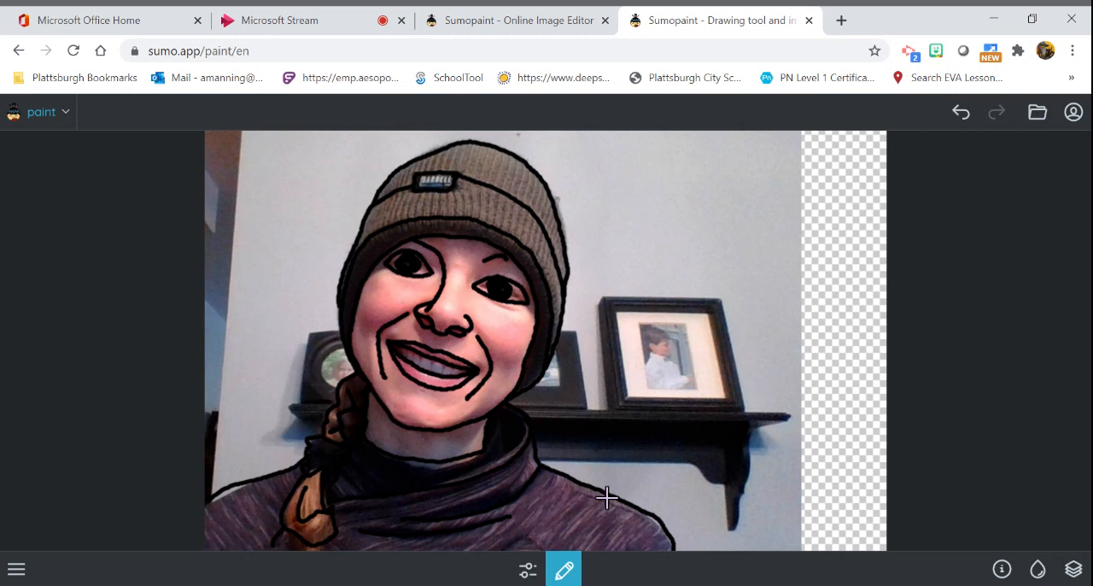
# - Draw a short curved contour line on each cheek and a chin line below the lips
pyautogui.moveTo(486, 329)
pyautogui.mouseDown()
pyautogui.moveTo(497, 351)
pyautogui.moveTo(533, 334)
pyautogui.mouseUp()
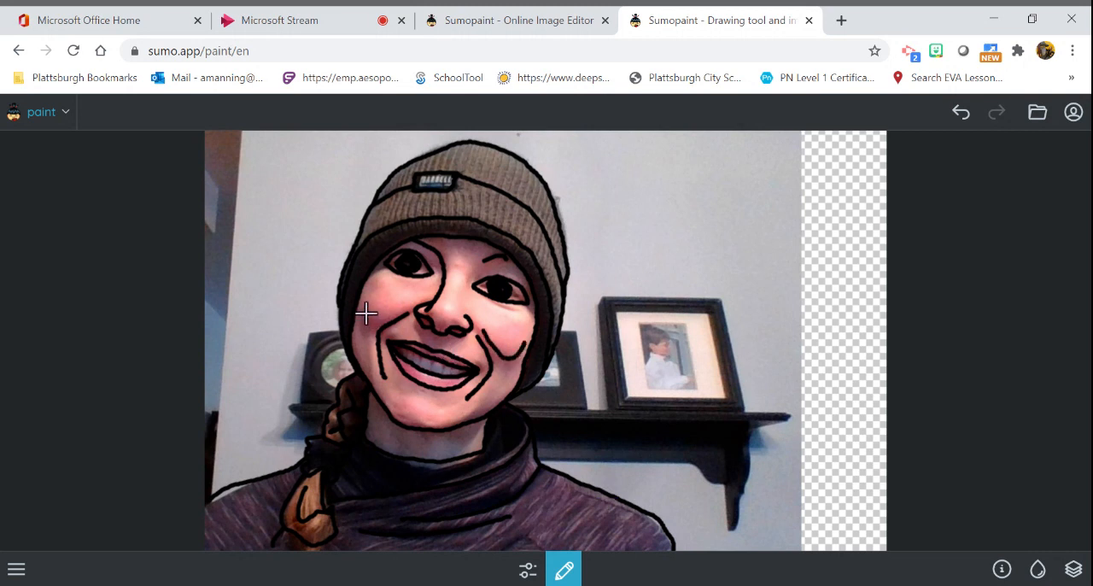
pyautogui.moveTo(360, 311); pyautogui.dragTo(392, 314)
pyautogui.moveTo(396, 393); pyautogui.dragTo(451, 409)
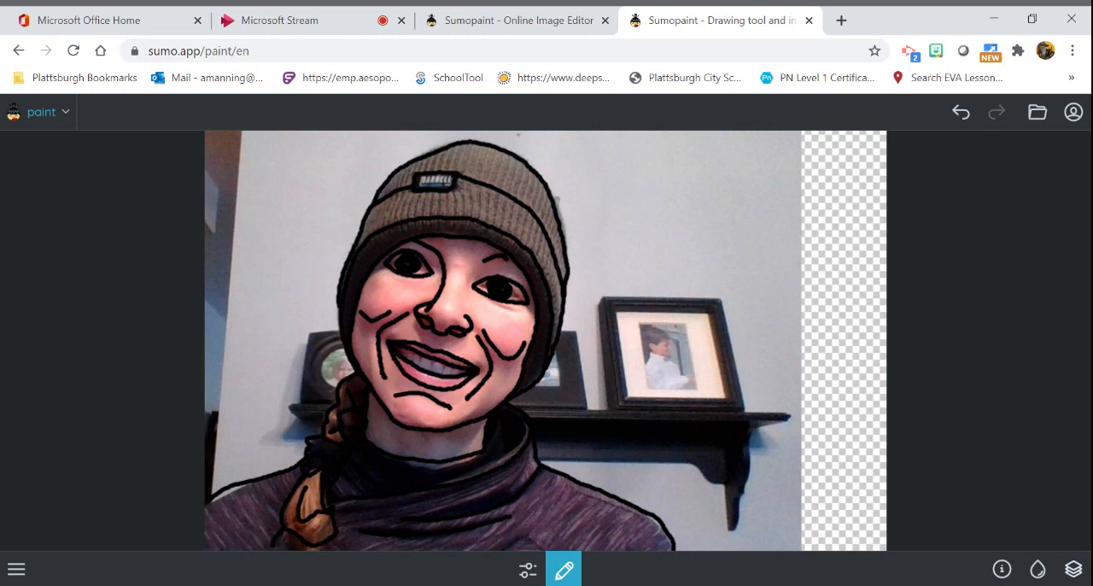
# - Hide the photo on Layer 2 to check the line drawing alone, and show the photo again
pyautogui.click(1074, 574)
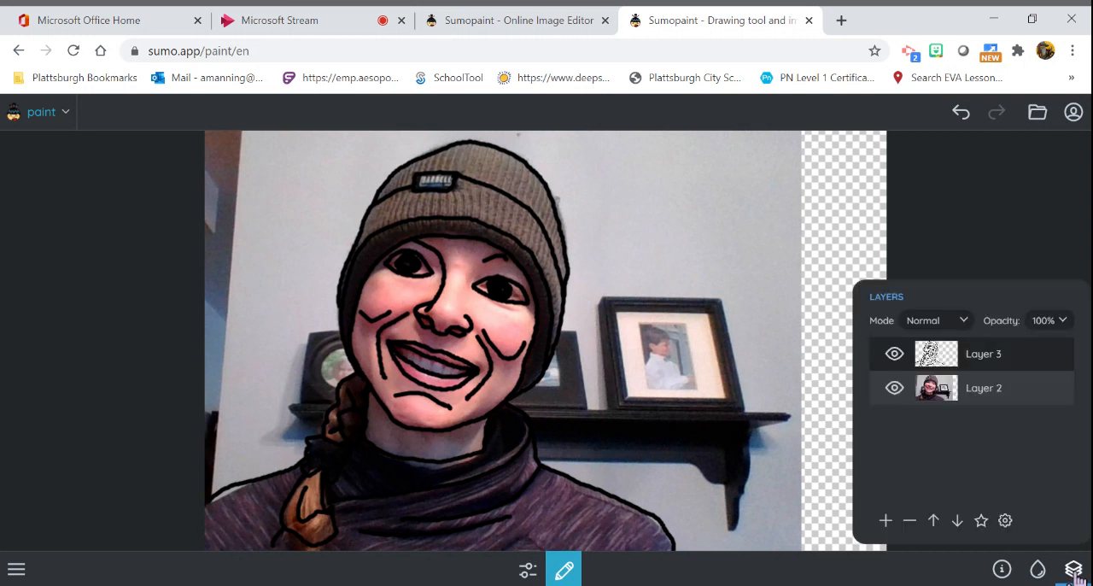
pyautogui.click(1073, 572)
pyautogui.click(1073, 572)
pyautogui.click(894, 389)
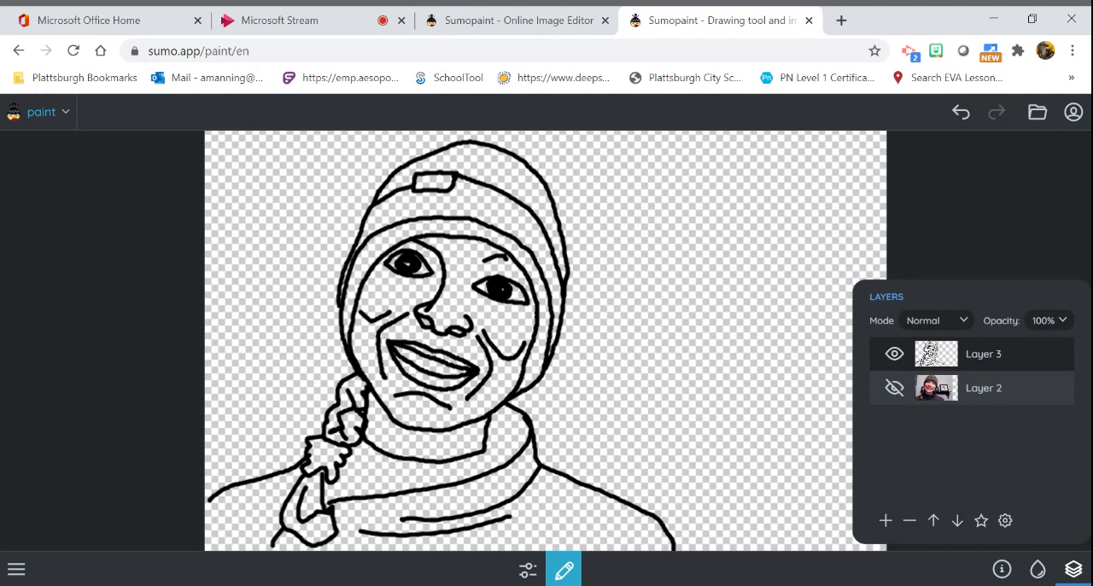
pyautogui.click(894, 389)
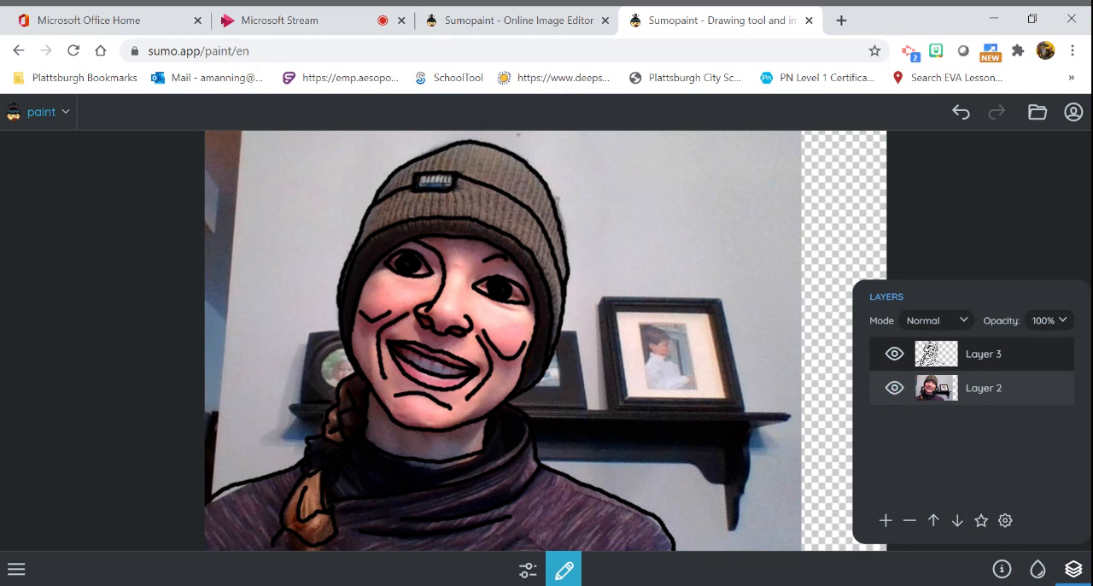
# - Make the photo layer, Layer 2, active and switch to the Eyedropper tool with the colour swatches shown
pyautogui.click(995, 357)
pyautogui.click(954, 362)
pyautogui.click(1074, 570)
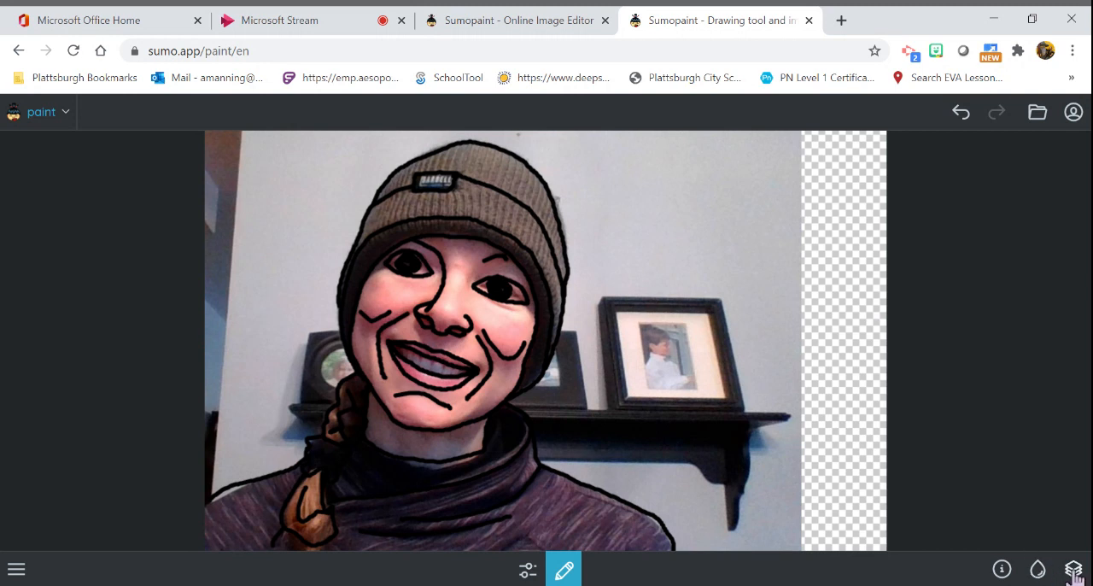
pyautogui.click(1074, 572)
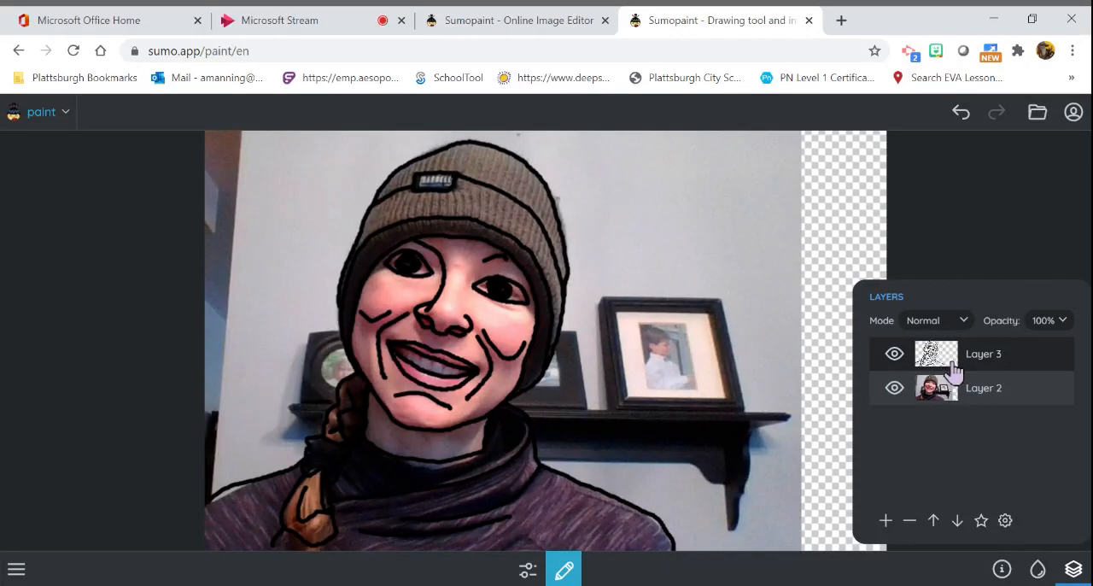
pyautogui.click(938, 395)
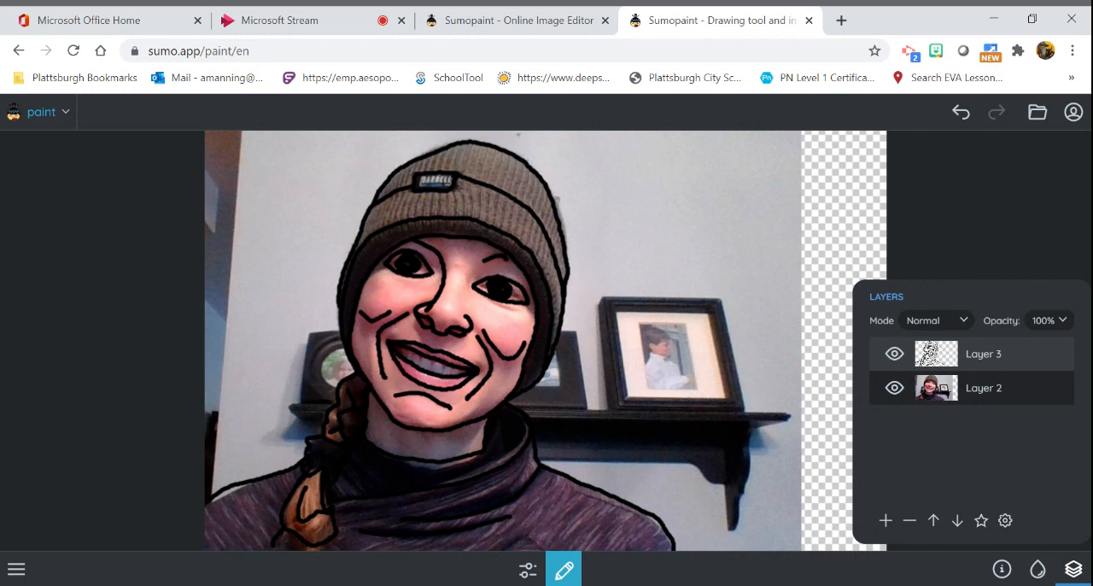
pyautogui.click(564, 574)
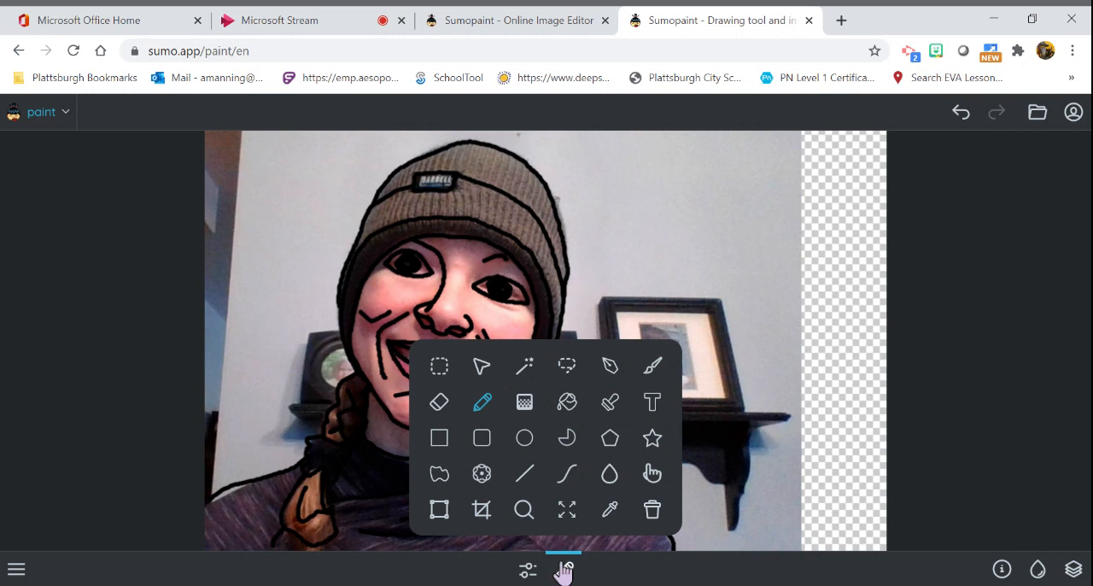
pyautogui.click(610, 510)
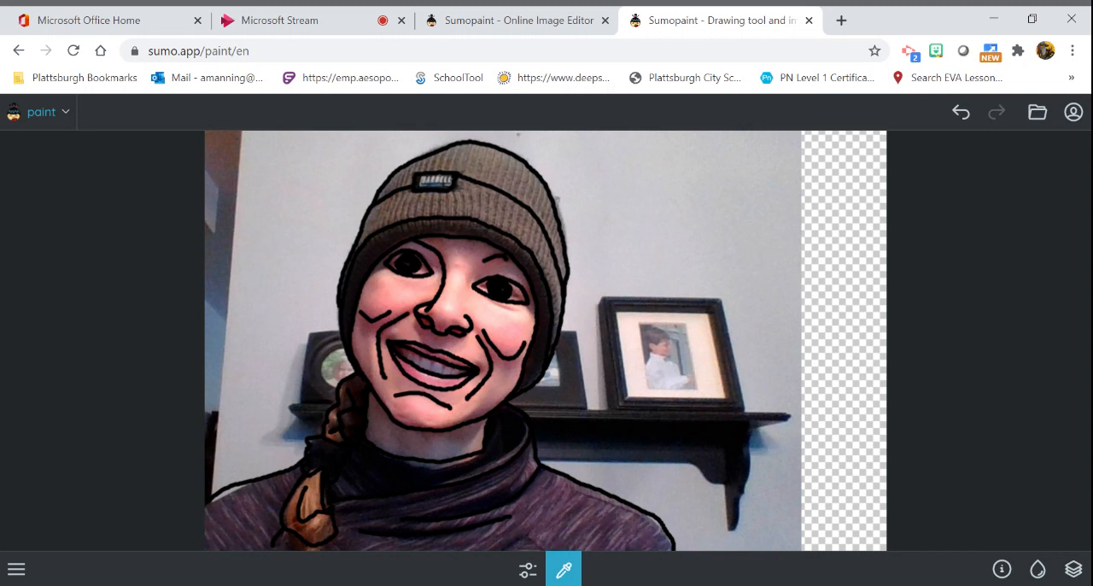
pyautogui.click(1038, 570)
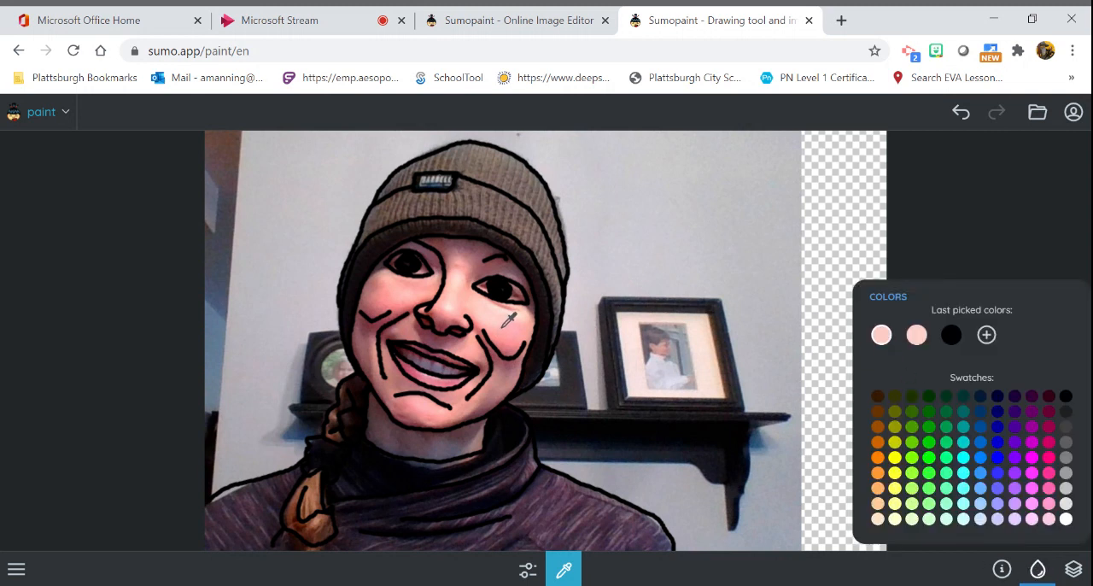
# - Sample colours from the photo beside the nose and on both cheeks
pyautogui.click(434, 313)
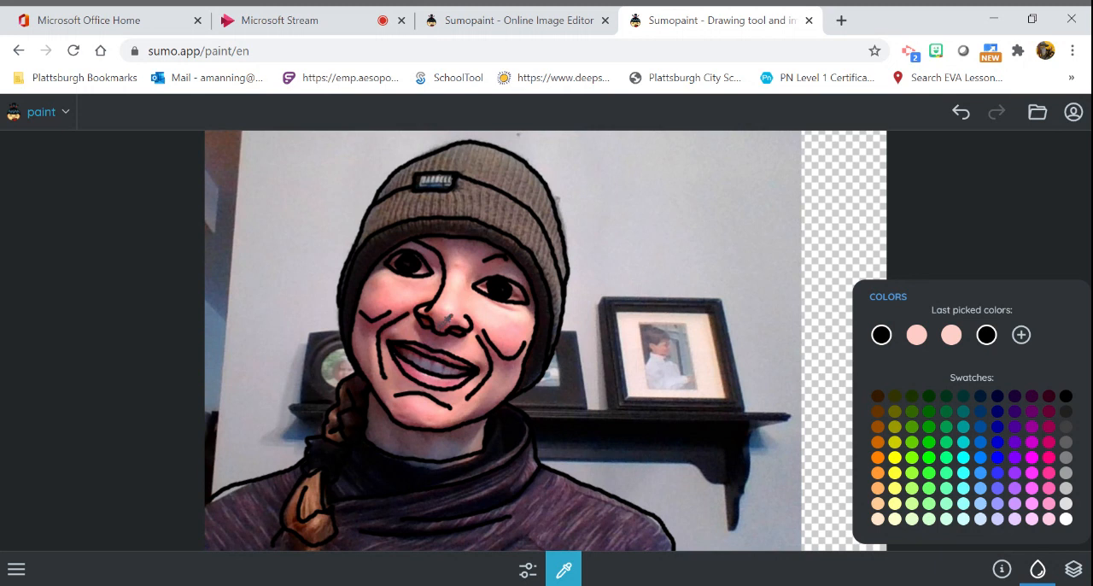
pyautogui.click(511, 326)
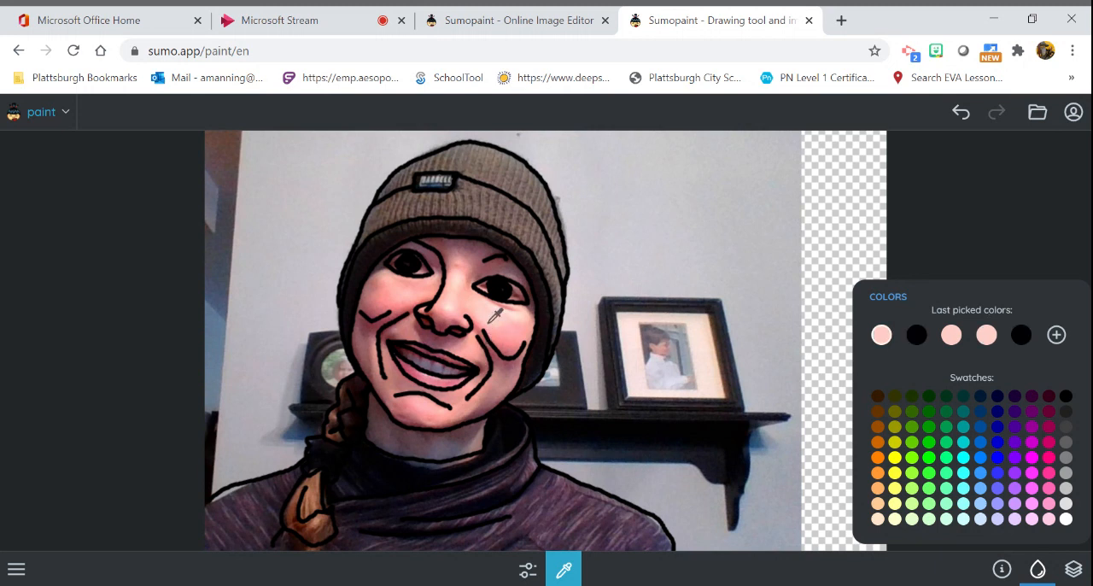
pyautogui.click(395, 299)
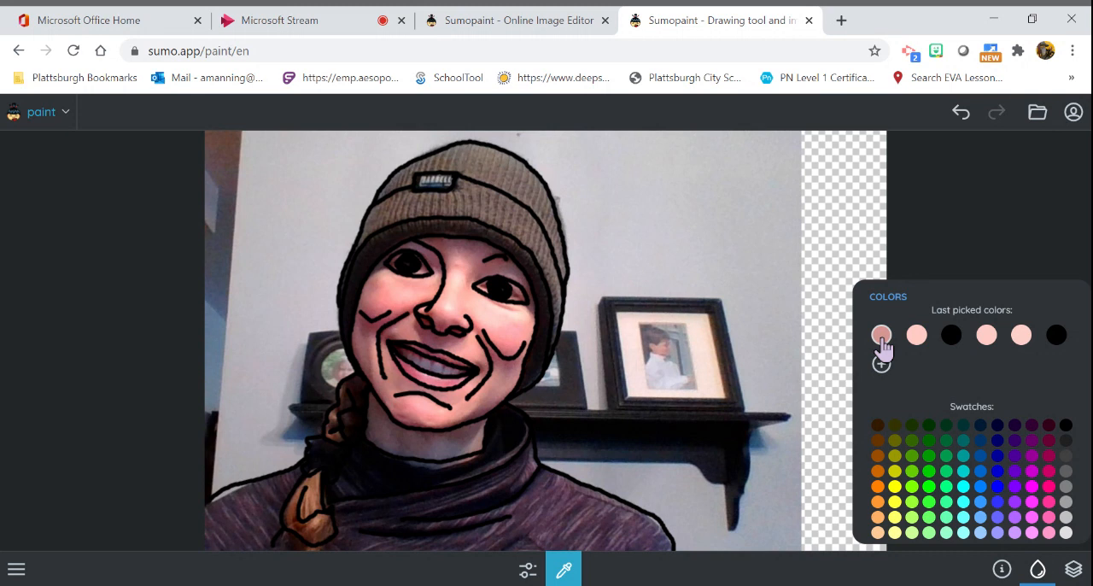
pyautogui.click(1038, 572)
pyautogui.click(1038, 572)
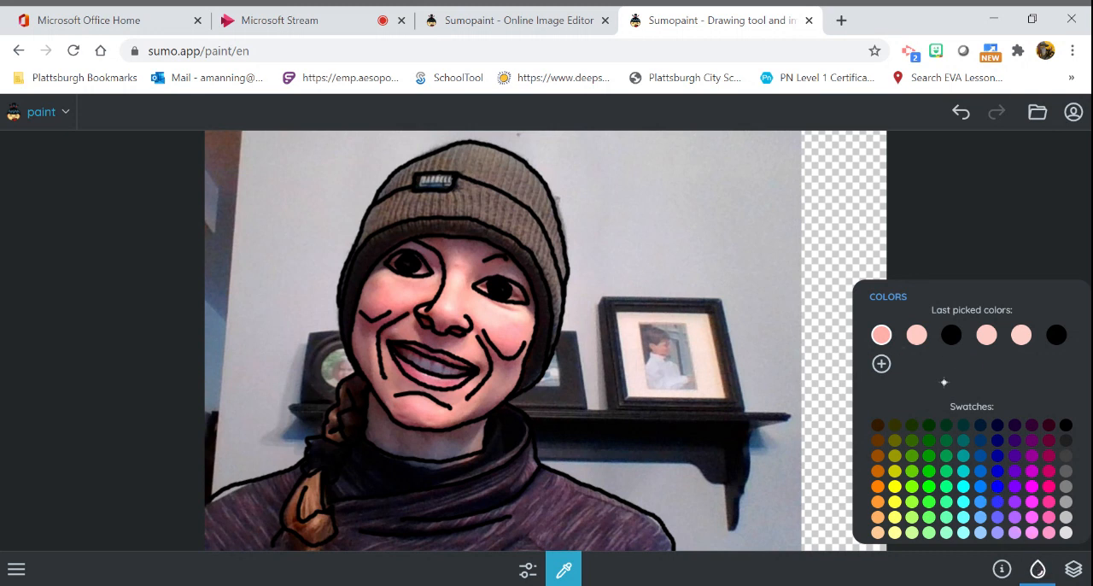
# - Sample a light pink skin tone from the photo beside the nose, just below the right-hand eye, with the Eyedropper
pyautogui.click(564, 571)
pyautogui.click(610, 509)
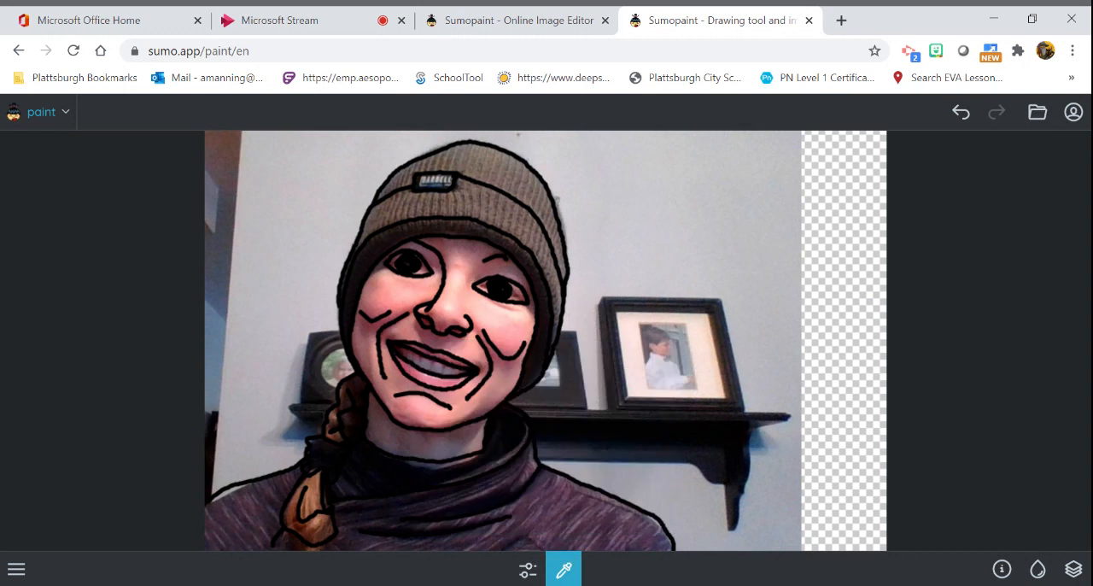
pyautogui.click(567, 571)
pyautogui.click(606, 513)
pyautogui.click(1038, 569)
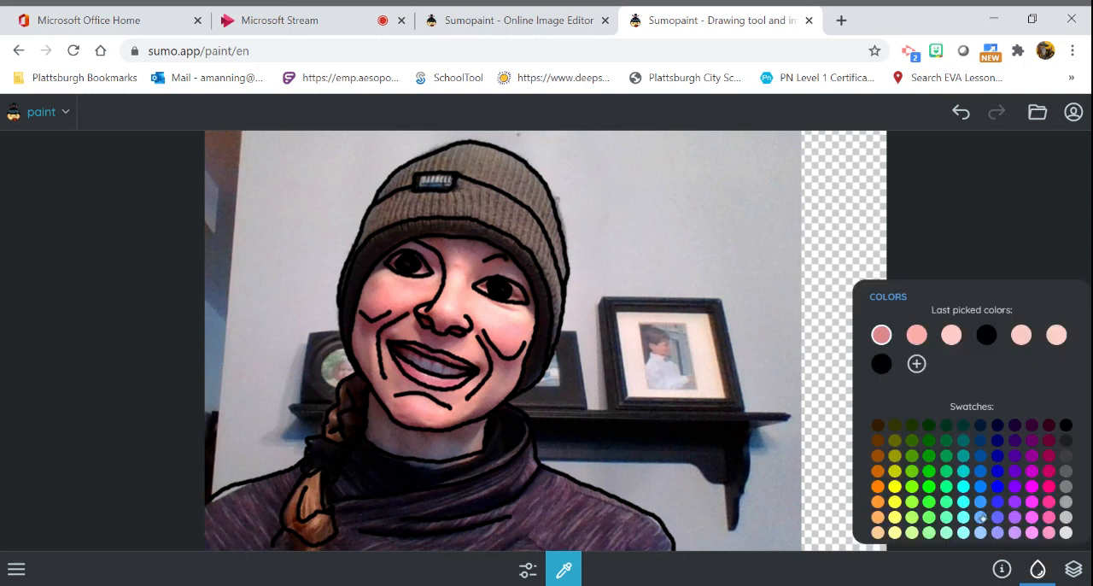
pyautogui.click(486, 316)
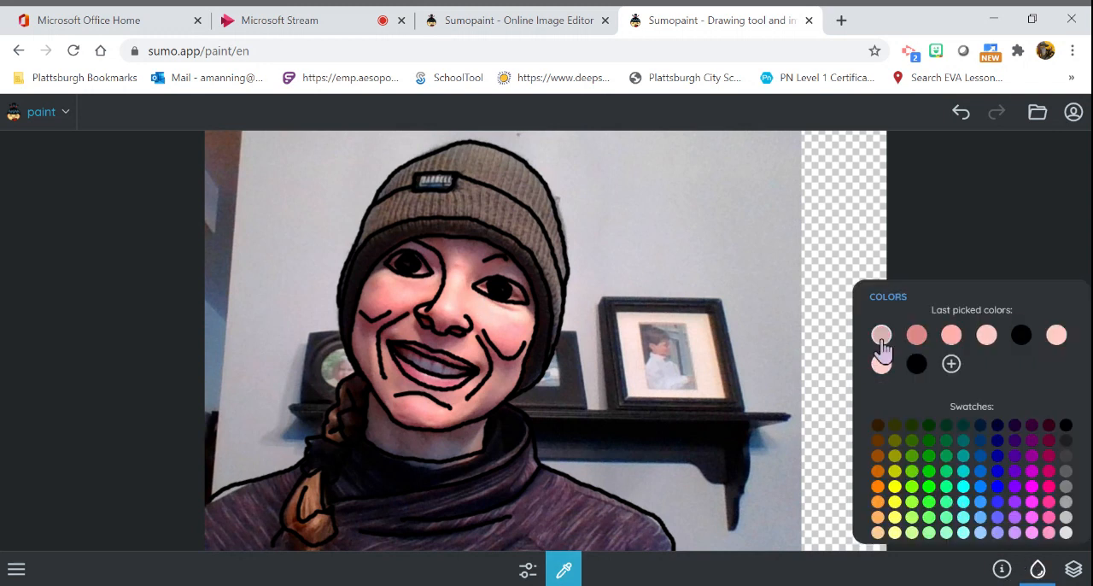
# - Fill the face and neck on Layer 3 with the sampled skin tone, and check the result with the photo layer briefly hidden
pyautogui.click(563, 570)
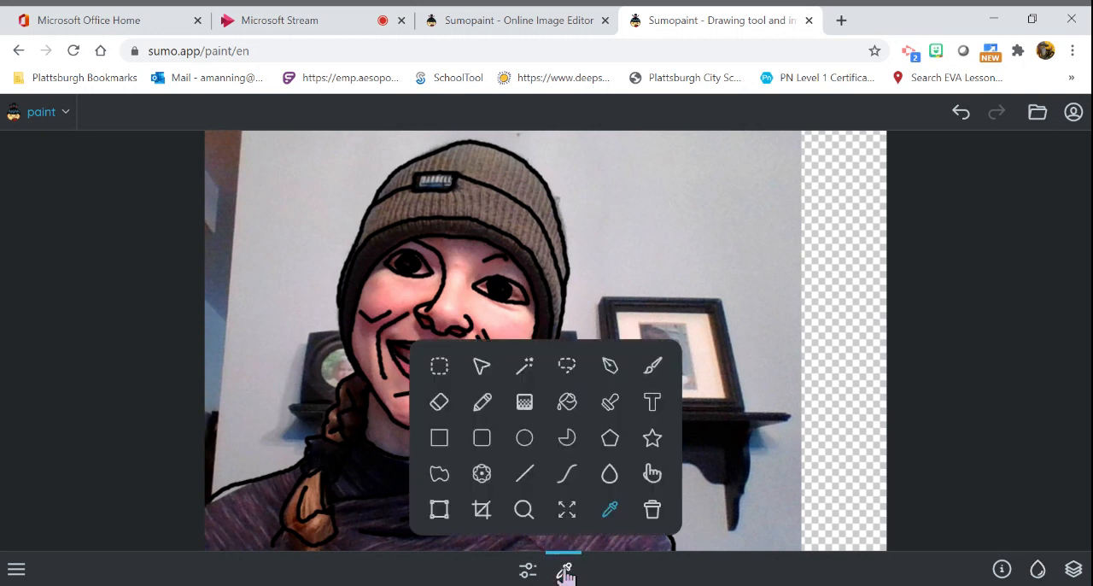
pyautogui.click(566, 406)
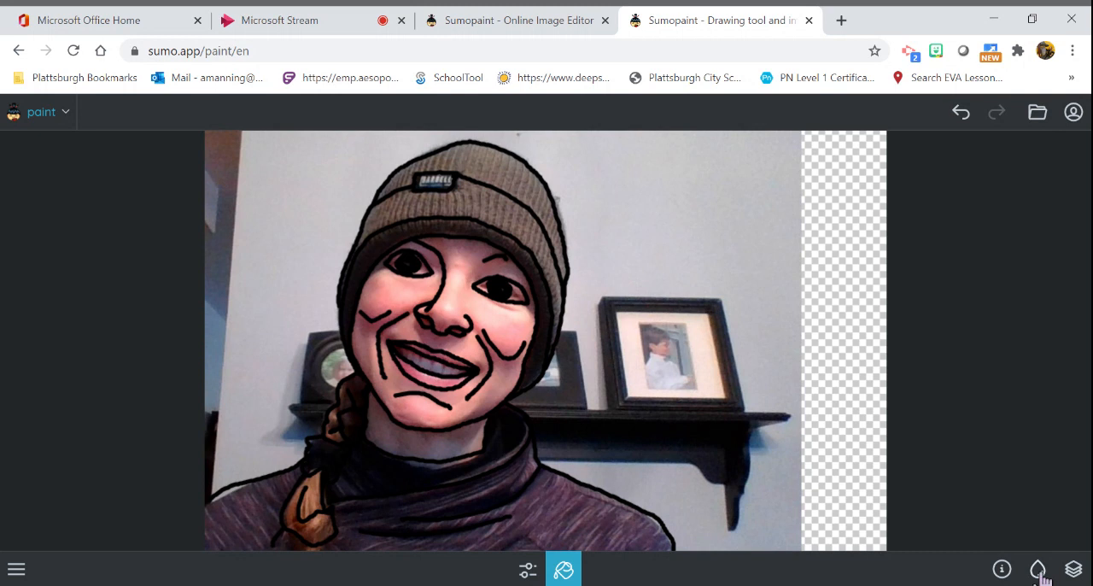
pyautogui.click(1073, 569)
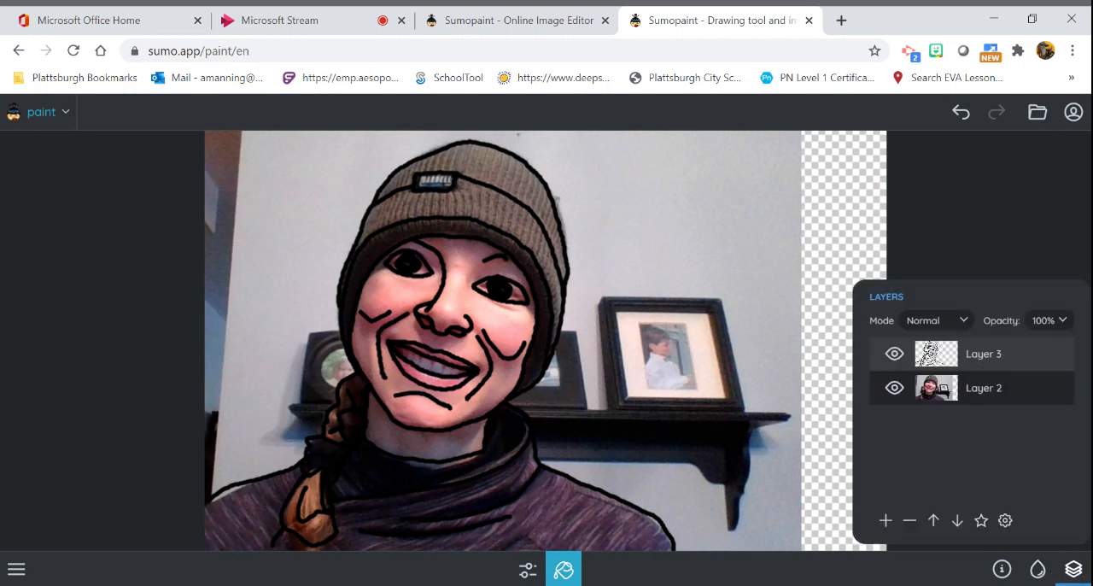
pyautogui.click(950, 362)
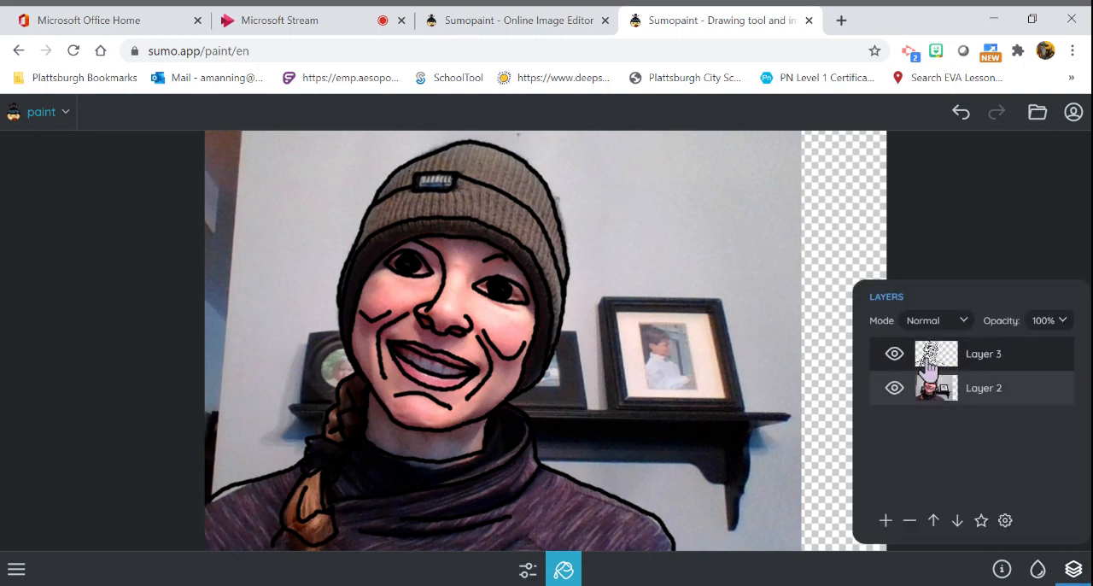
pyautogui.click(509, 326)
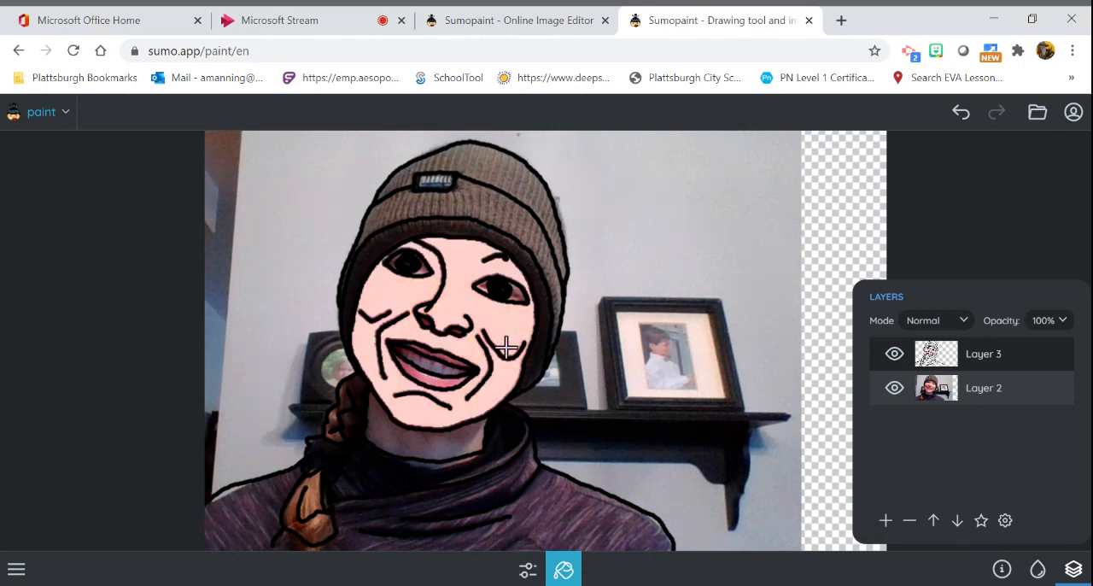
pyautogui.click(468, 436)
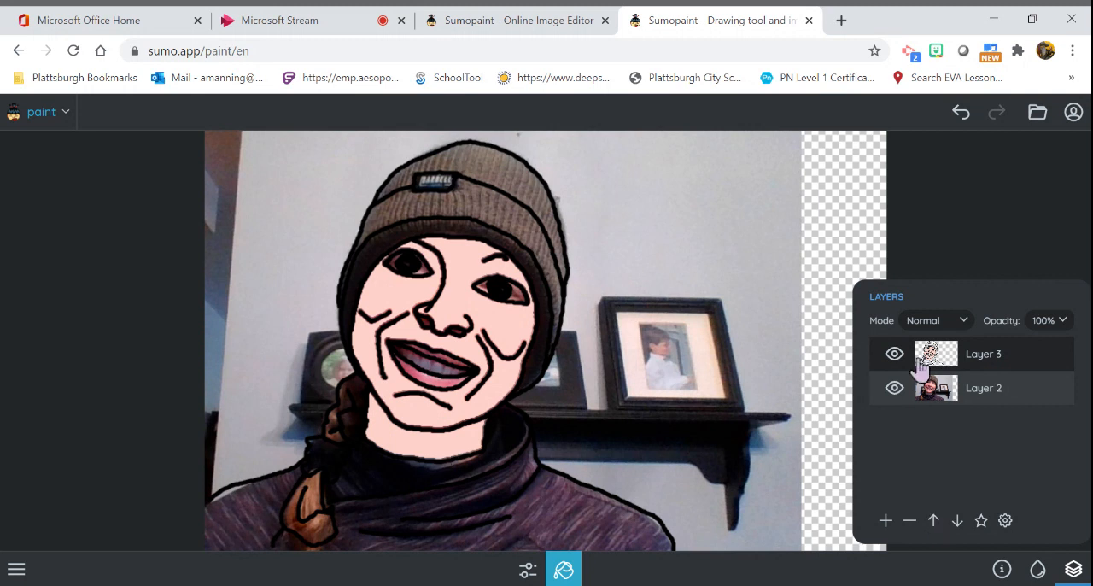
pyautogui.click(894, 390)
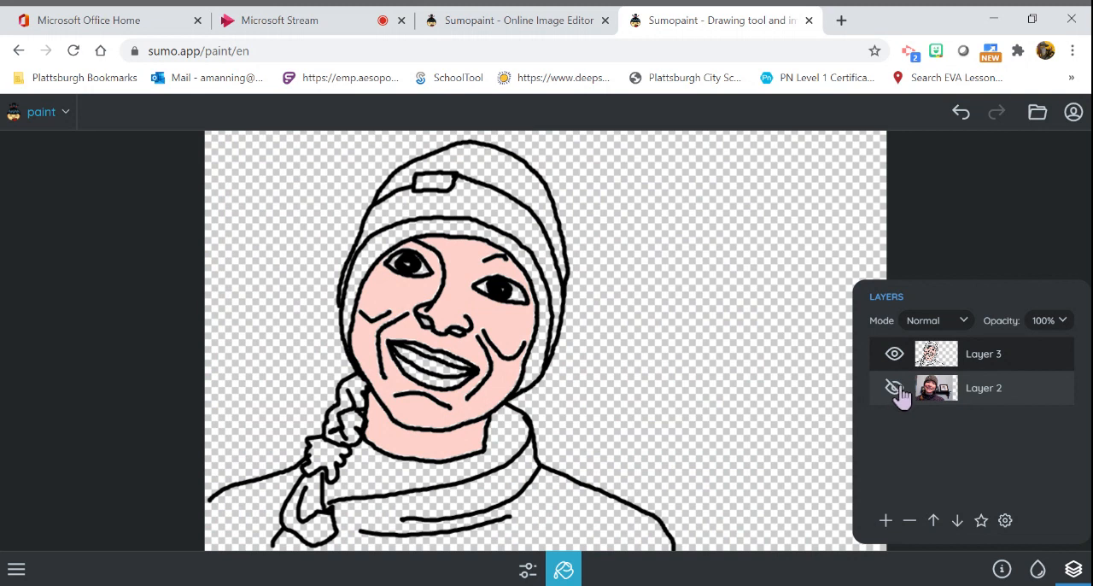
pyautogui.click(895, 391)
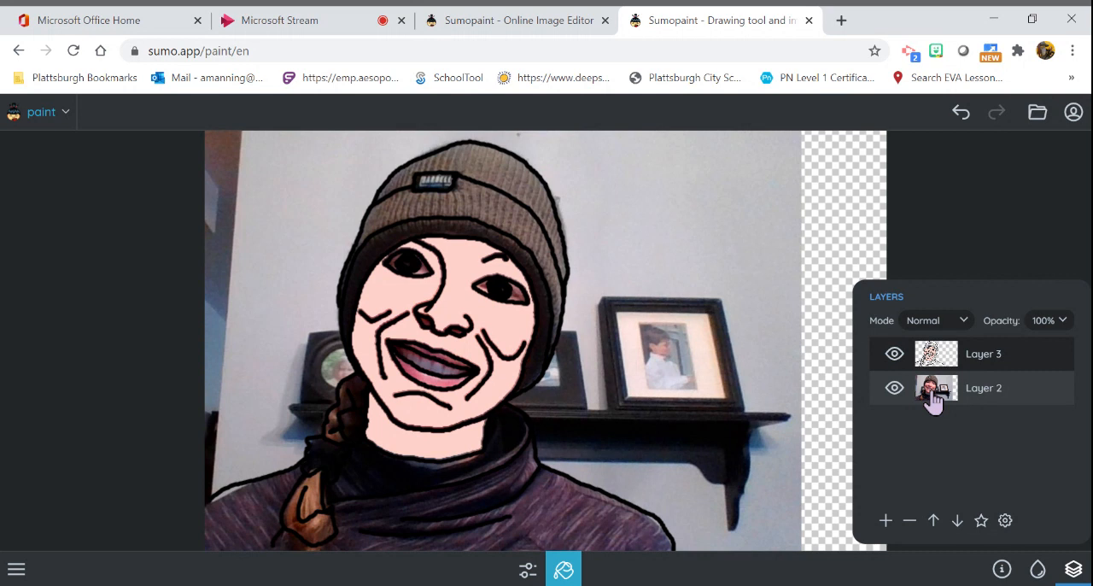
# - Make the photo layer, Layer 2, active again and bring back the Eyedropper tool and colour swatches for sampling the mouth
pyautogui.click(930, 404)
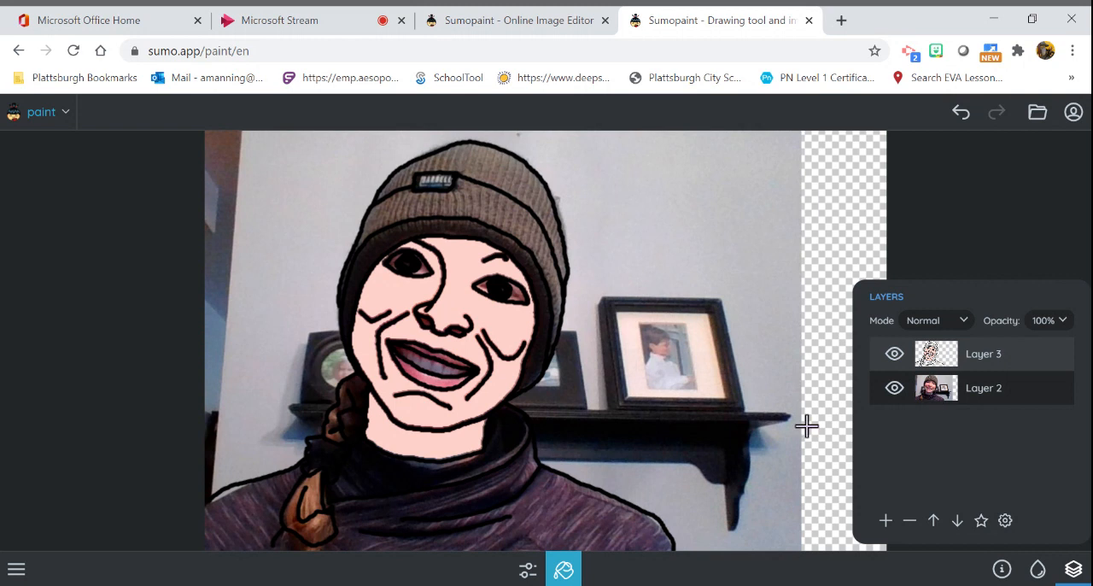
pyautogui.click(563, 571)
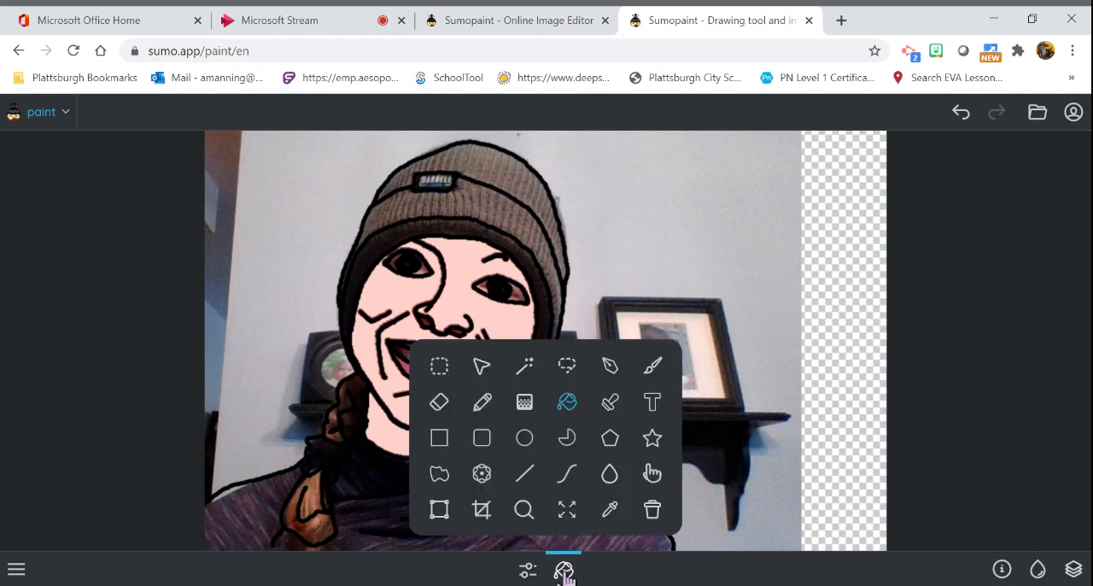
pyautogui.click(610, 510)
pyautogui.click(563, 572)
pyautogui.click(564, 572)
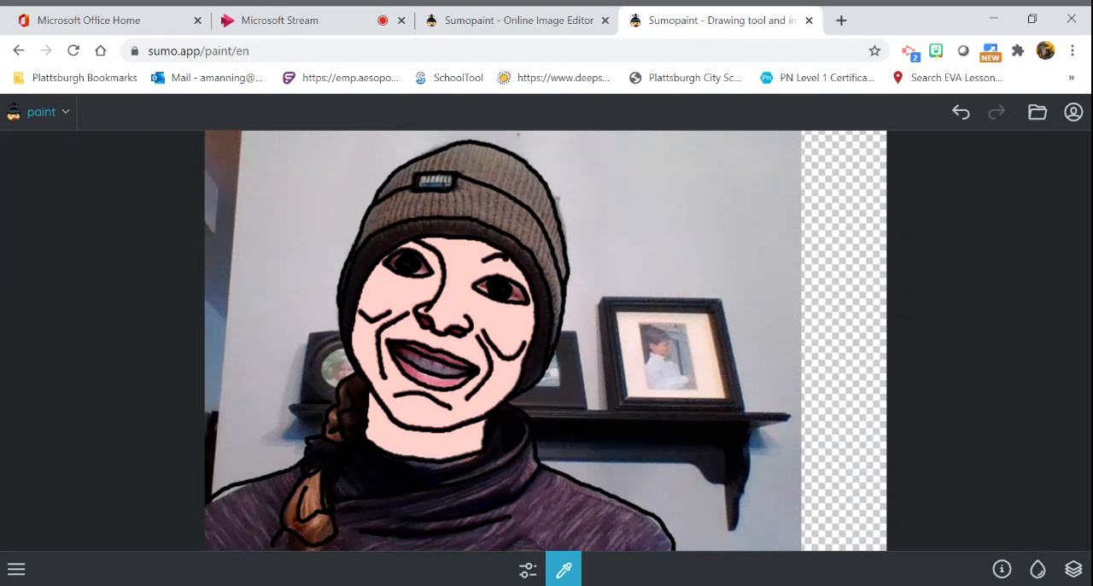
pyautogui.click(1037, 571)
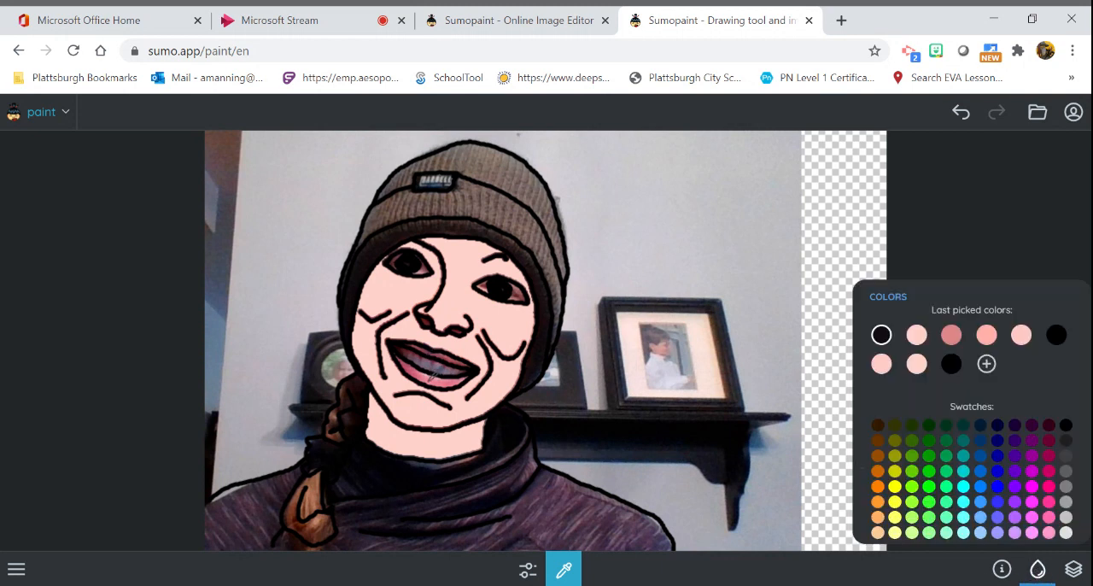
# - Sample a medium pink from the lower lip in the photo with the Eyedropper
pyautogui.click(432, 381)
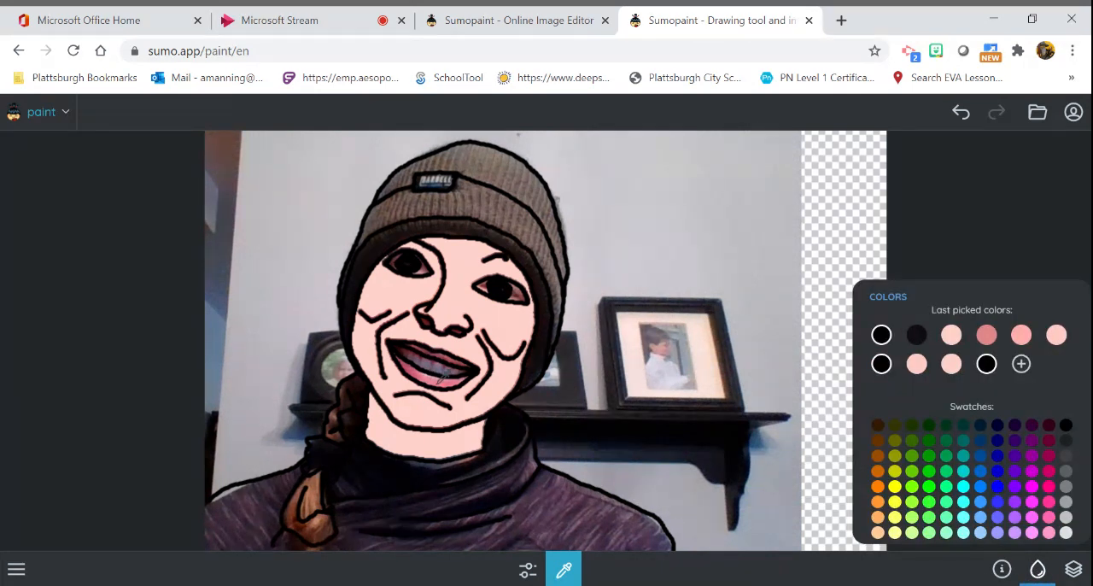
pyautogui.click(443, 376)
pyautogui.click(452, 379)
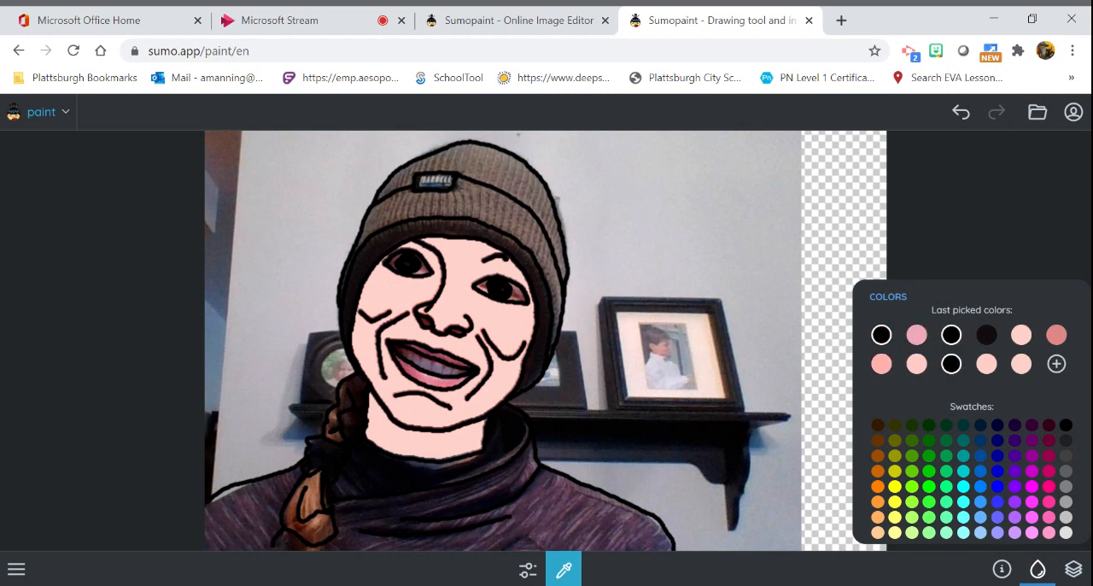
pyautogui.click(443, 378)
pyautogui.click(441, 380)
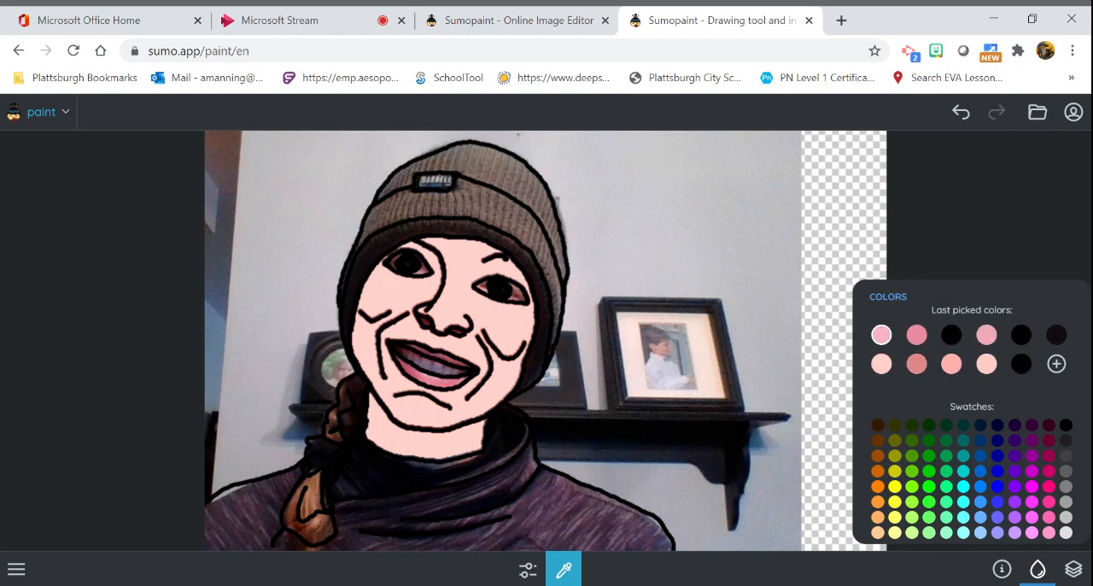
pyautogui.click(444, 379)
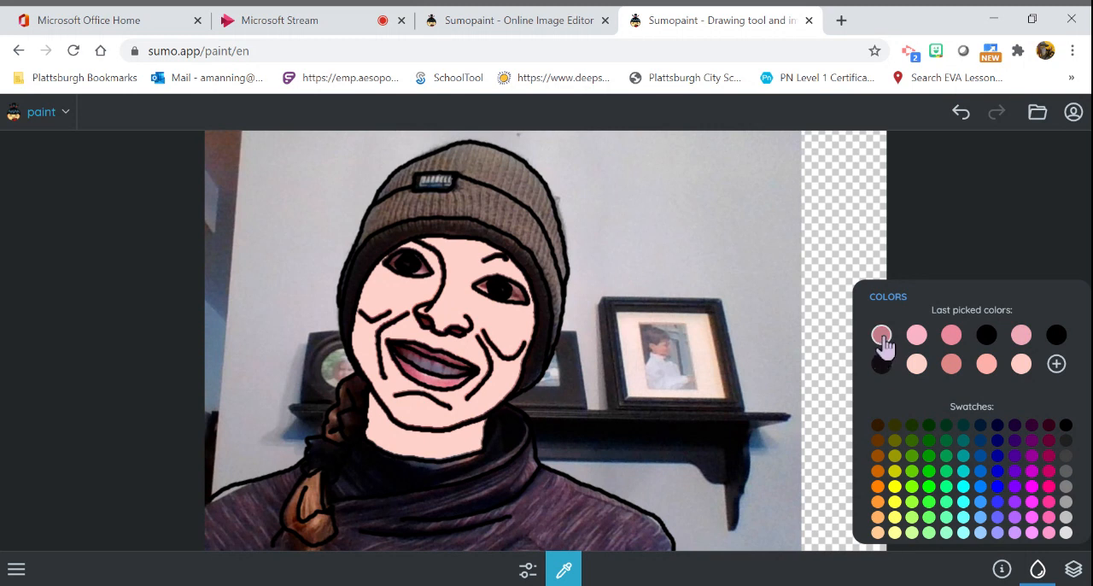
# - Fill the upper and lower lips on Layer 3 with the sampled pink using the Paint Bucket
pyautogui.click(563, 578)
pyautogui.click(566, 410)
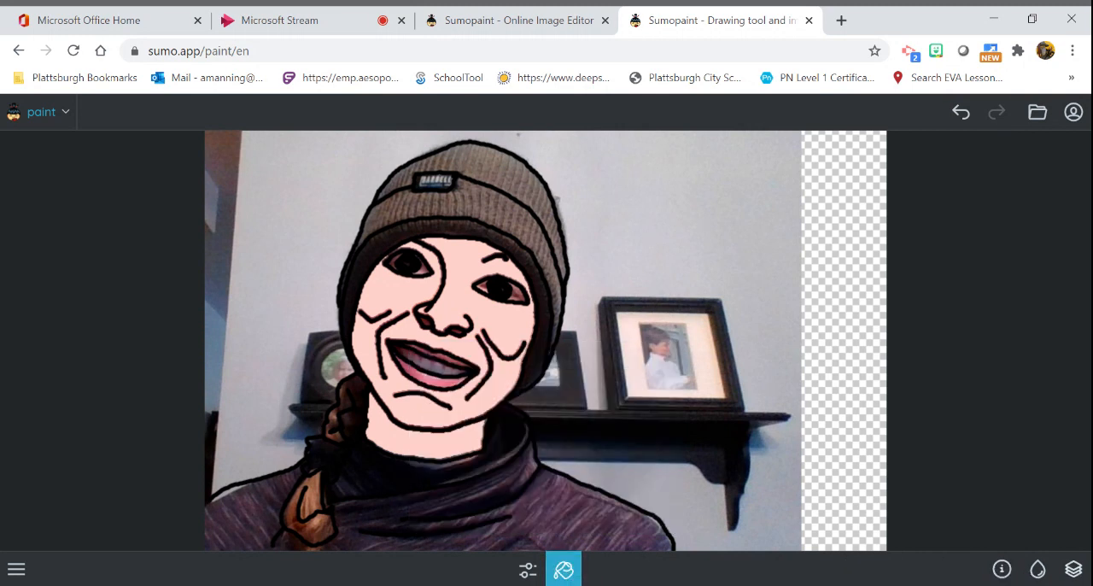
pyautogui.click(1073, 569)
pyautogui.click(944, 366)
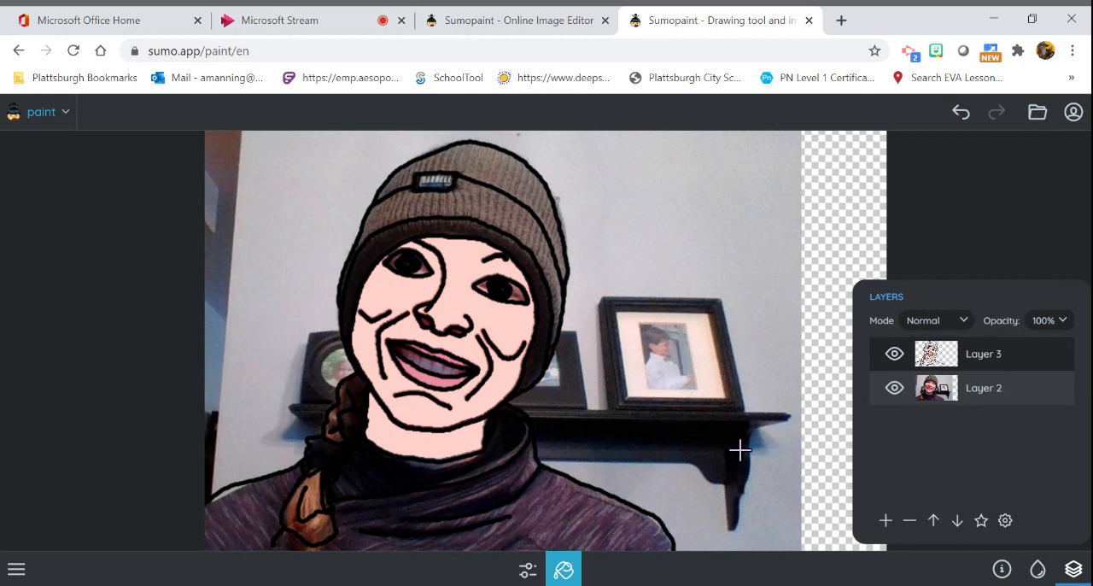
# - Compare the lip fill with and without the photo, leaving Layer 3 active and Layer 2 hidden
pyautogui.click(894, 388)
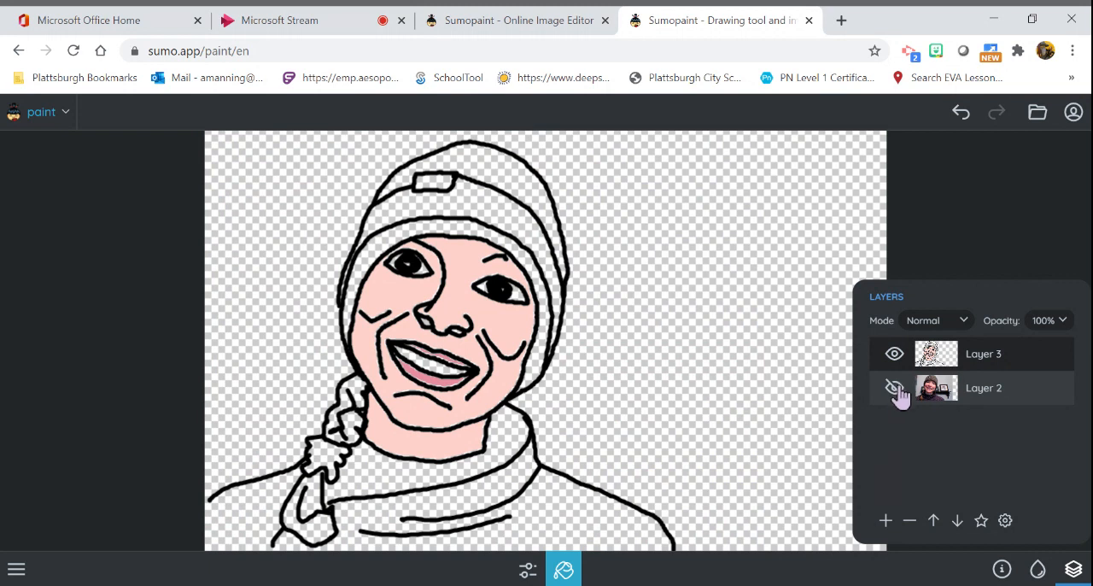
pyautogui.click(895, 398)
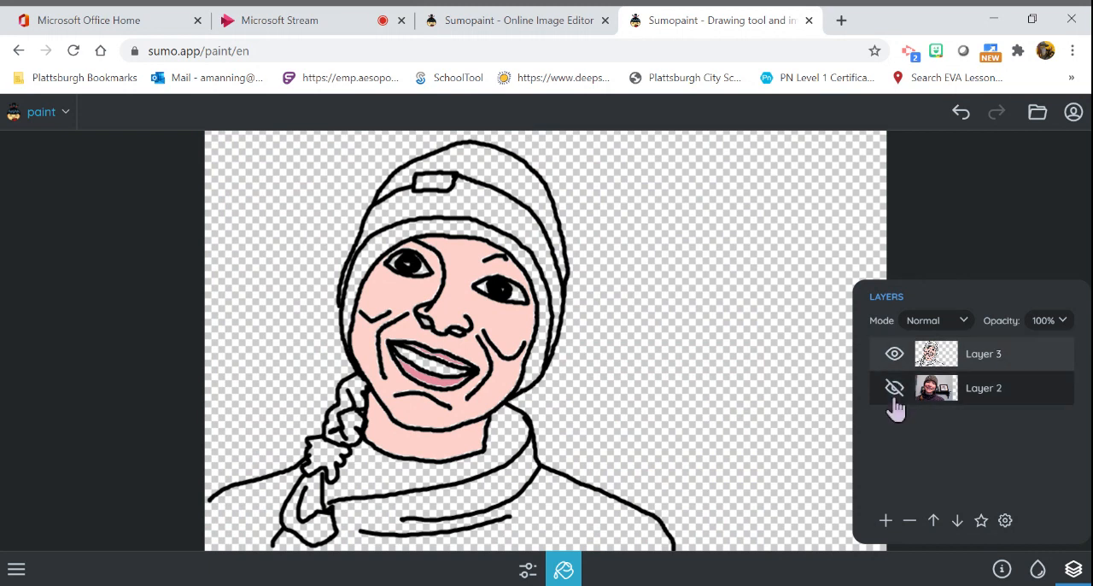
pyautogui.click(894, 393)
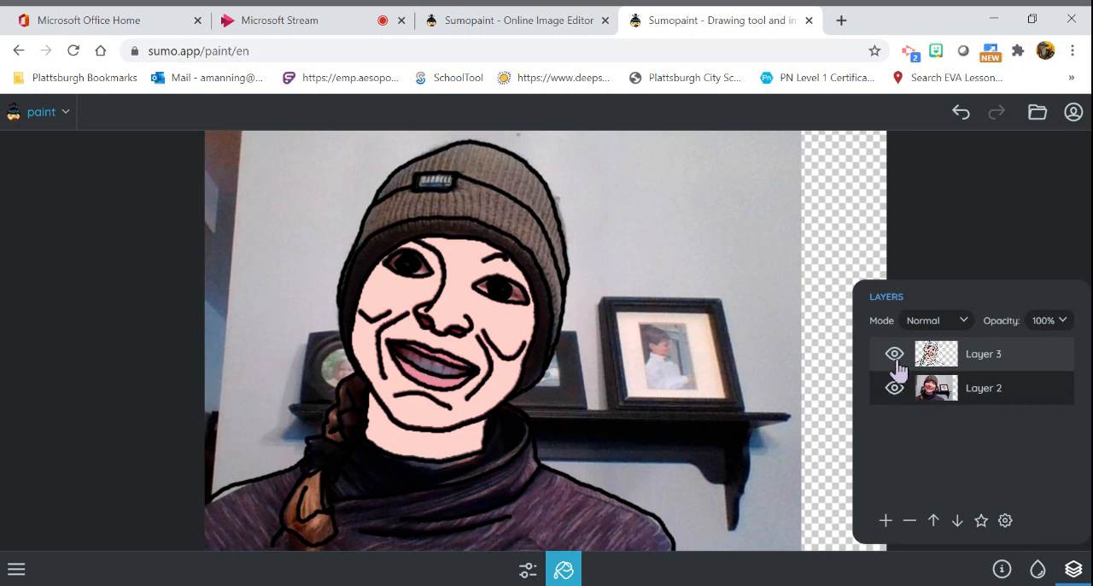
pyautogui.click(947, 359)
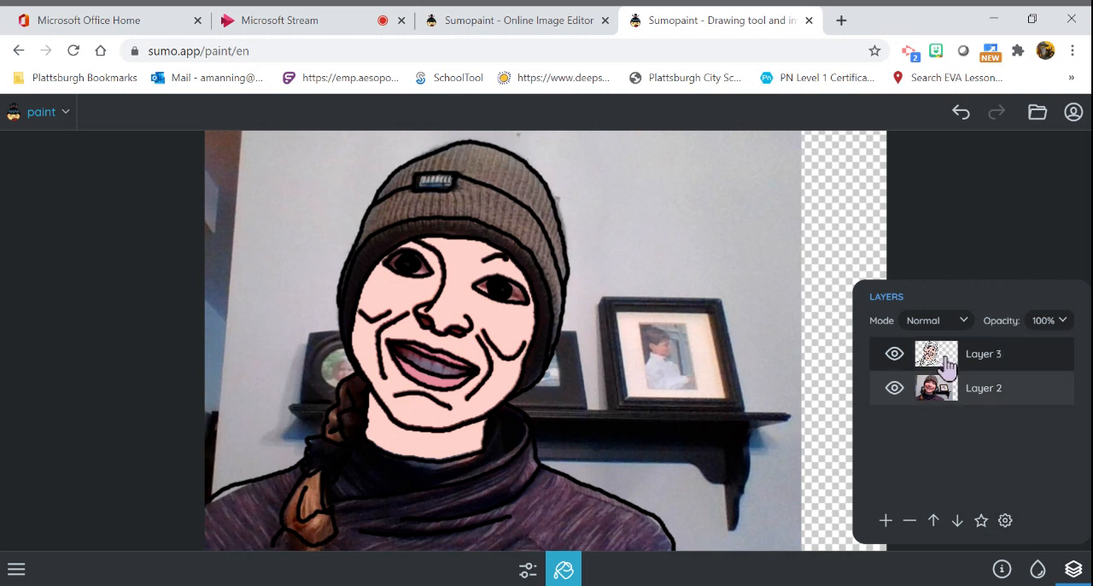
pyautogui.click(894, 390)
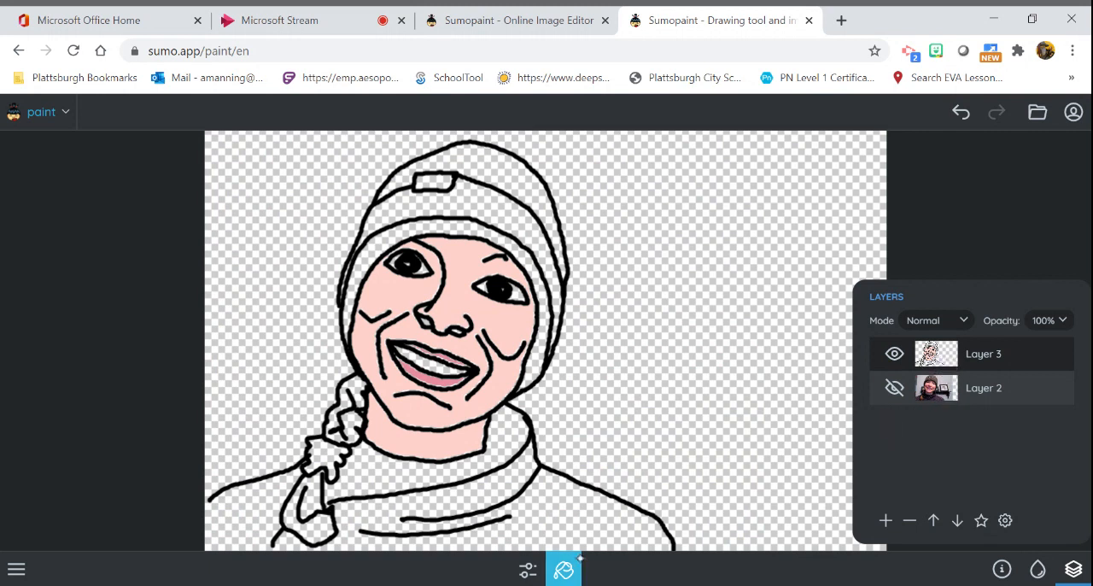
# - Fill the hat's crown and folded cuff with bright purple using the Paint Bucket
pyautogui.click(565, 574)
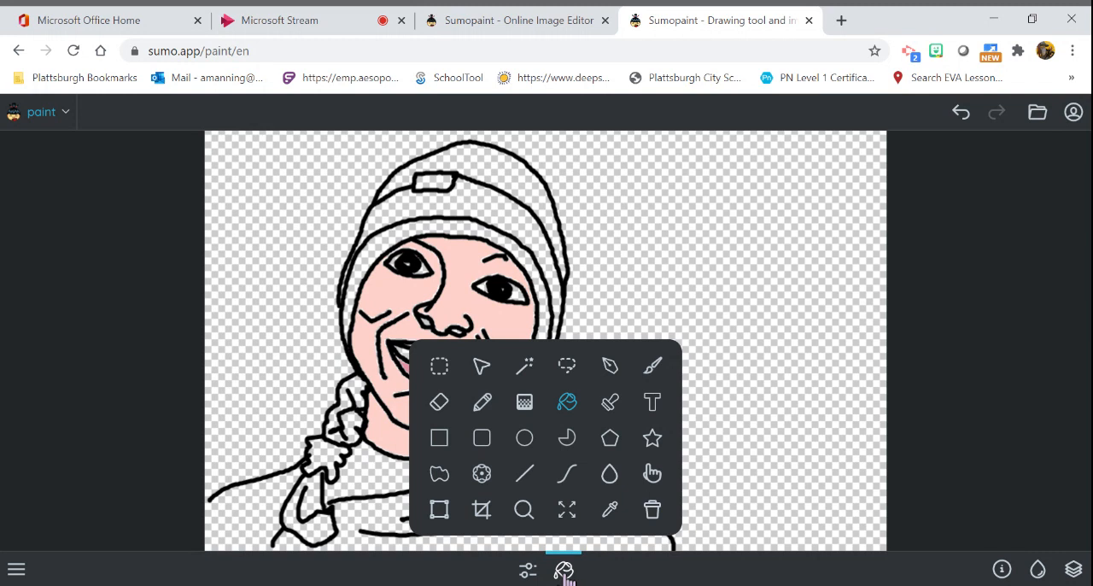
pyautogui.click(568, 403)
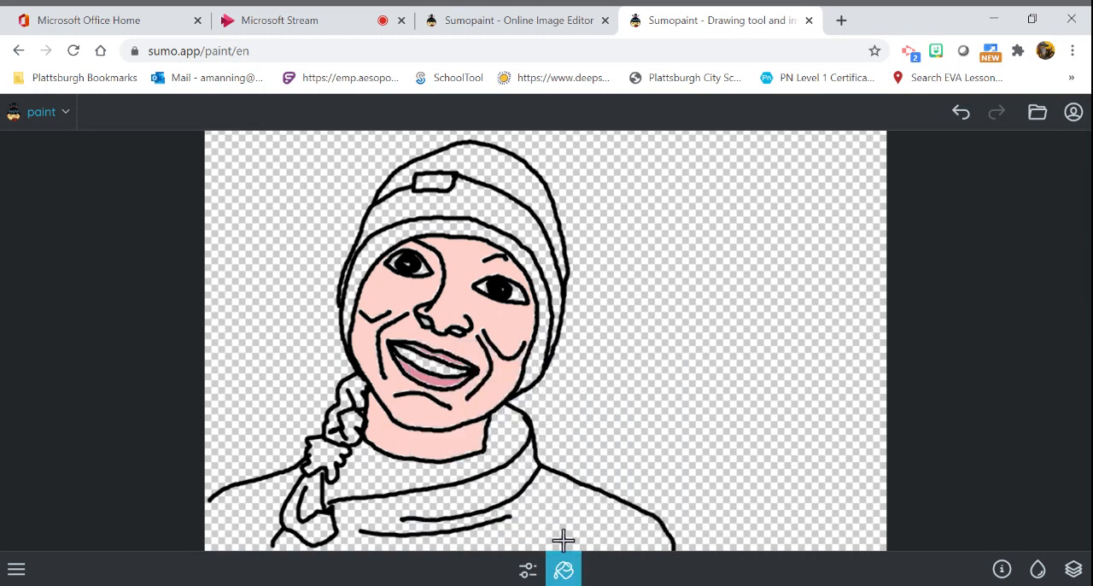
pyautogui.click(1037, 571)
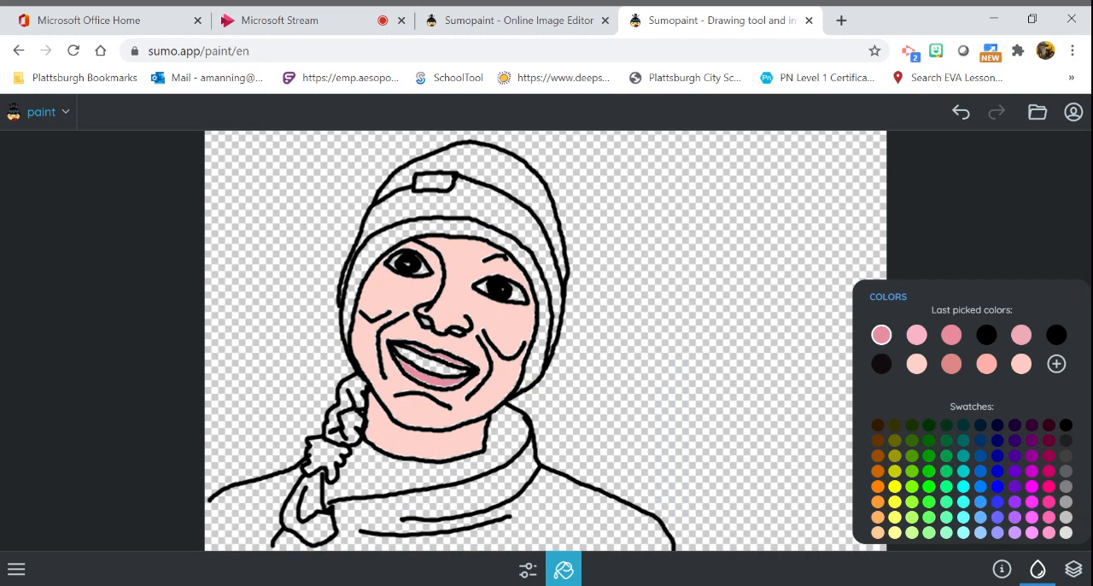
pyautogui.click(1014, 486)
pyautogui.click(484, 207)
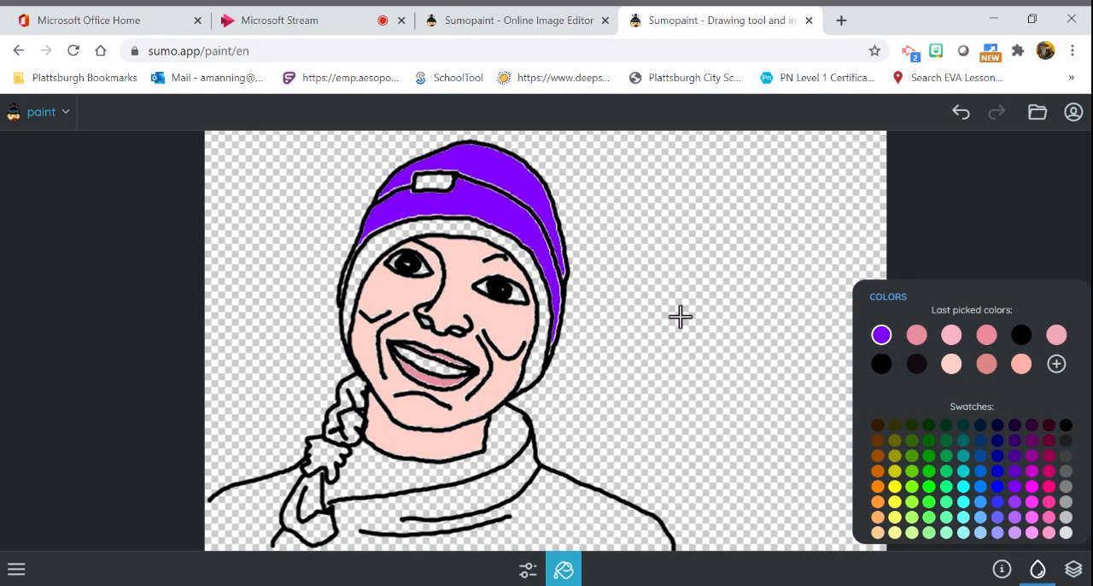
# - Fill the hat's inner band around the face with dark purple and its small label with the darkest purple swatch
pyautogui.click(1015, 456)
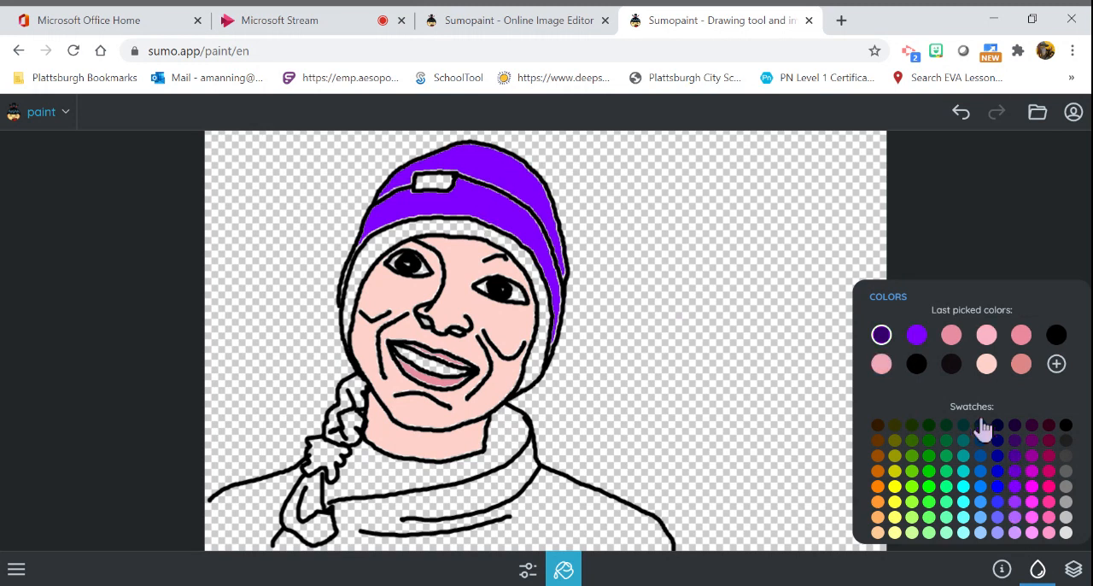
pyautogui.click(504, 246)
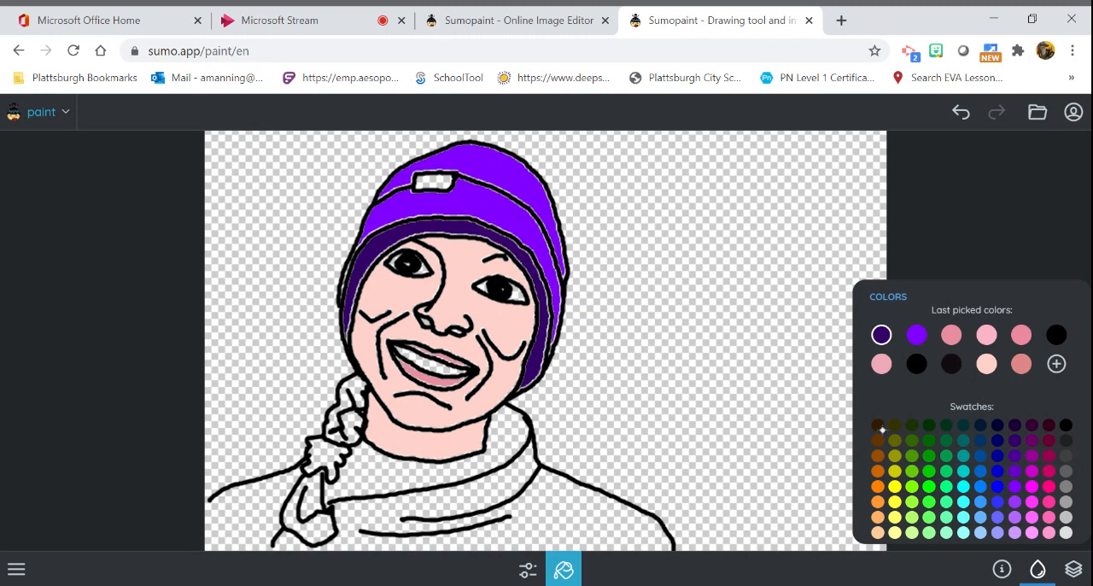
pyautogui.click(1013, 427)
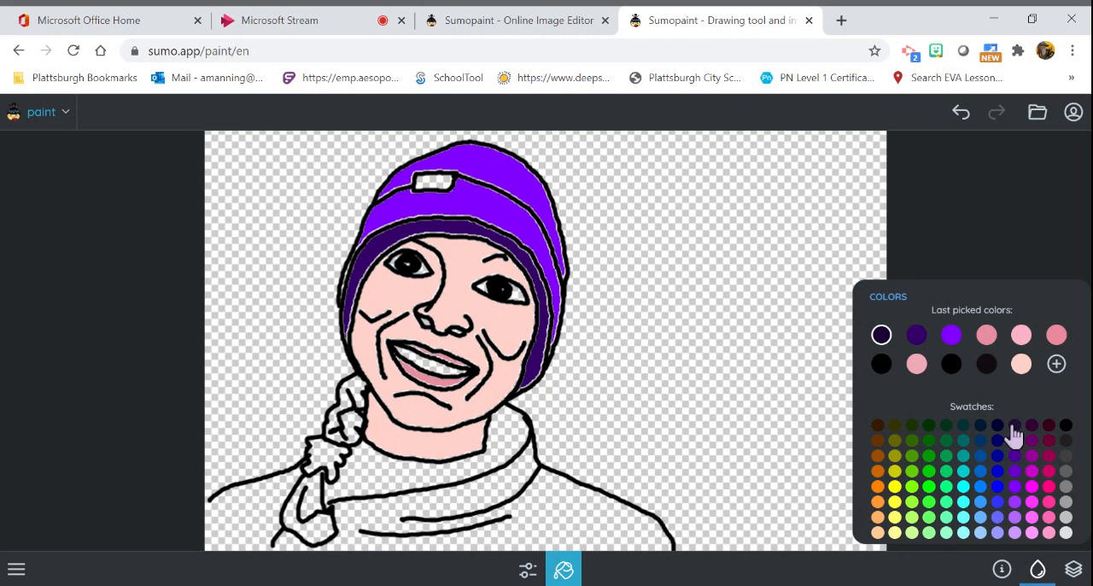
pyautogui.click(440, 181)
# - Fill the braid sections above and below the hair tie with light blue, and the hair tie with near-black
pyautogui.click(980, 504)
pyautogui.moveTo(349, 415)
pyautogui.mouseDown()
pyautogui.moveTo(342, 430)
pyautogui.moveTo(339, 418)
pyautogui.mouseUp()
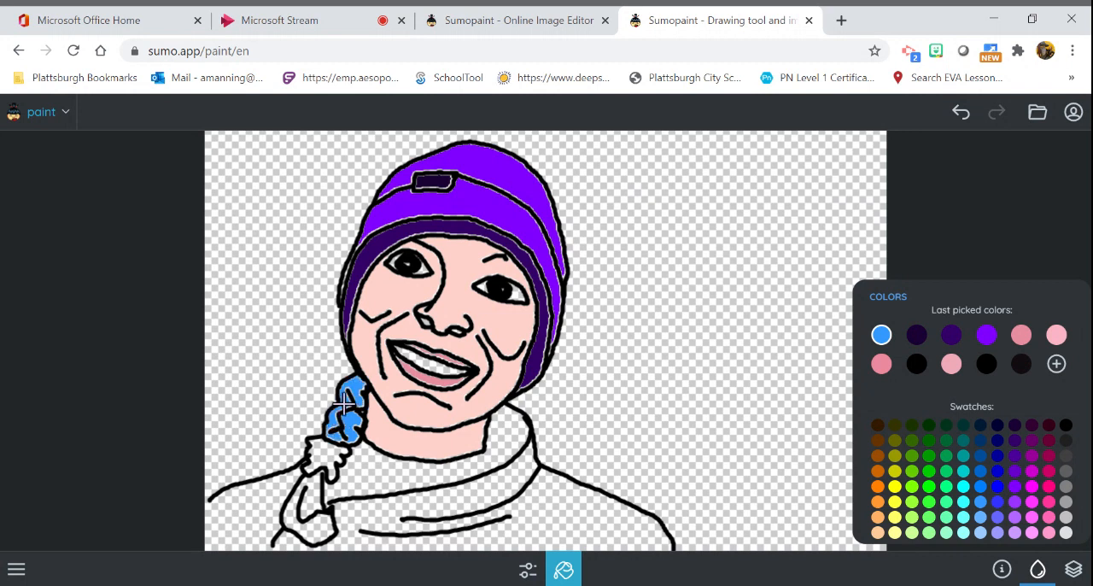
pyautogui.click(314, 492)
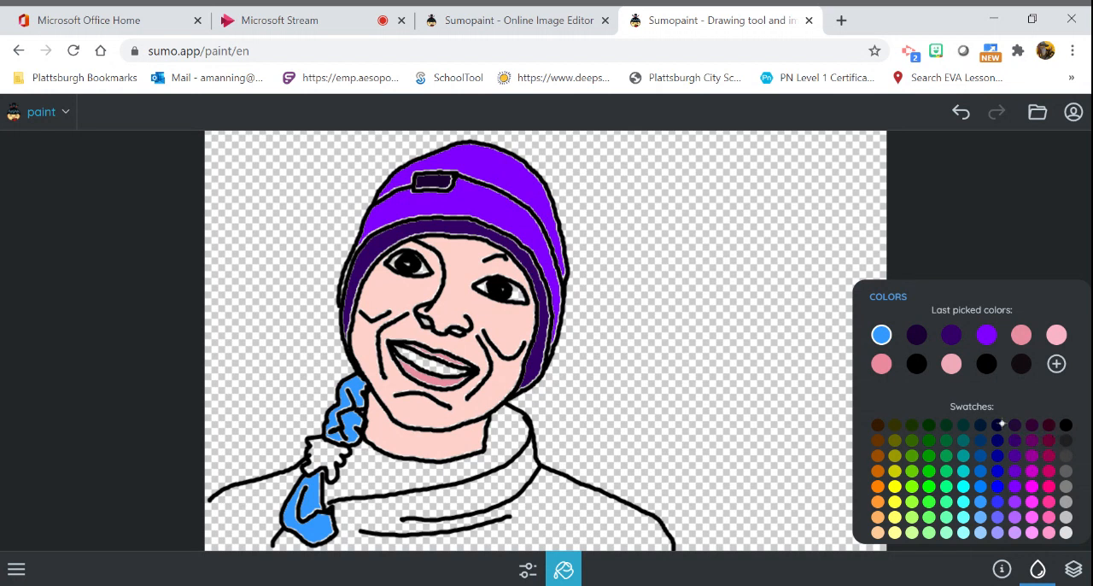
pyautogui.click(1020, 367)
pyautogui.click(321, 455)
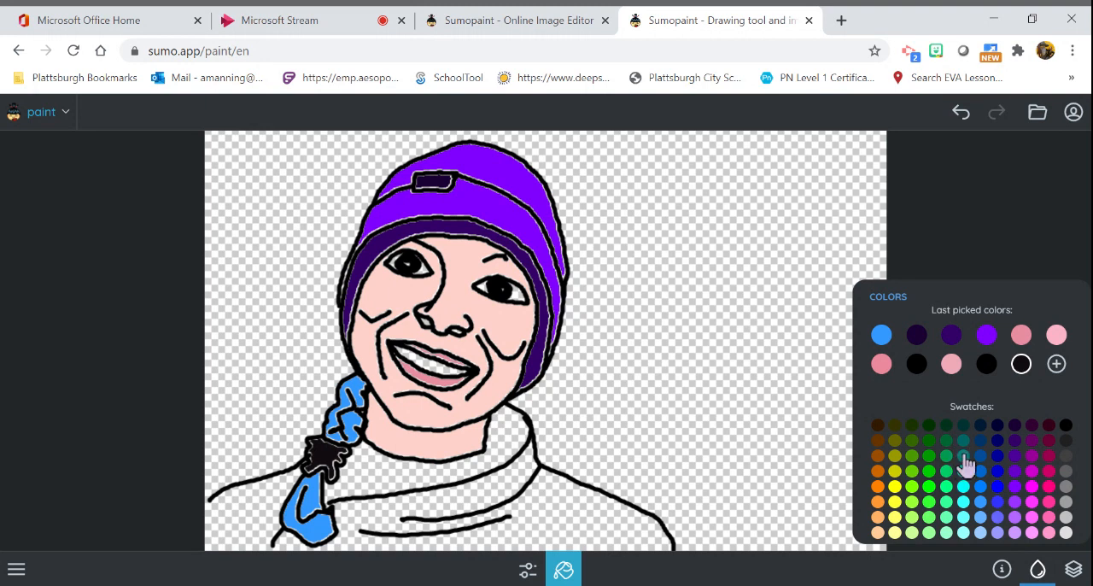
# - Try to fill the sweater below the collar with a lighter purple using the Paint Bucket, and undo each fill
pyautogui.click(563, 570)
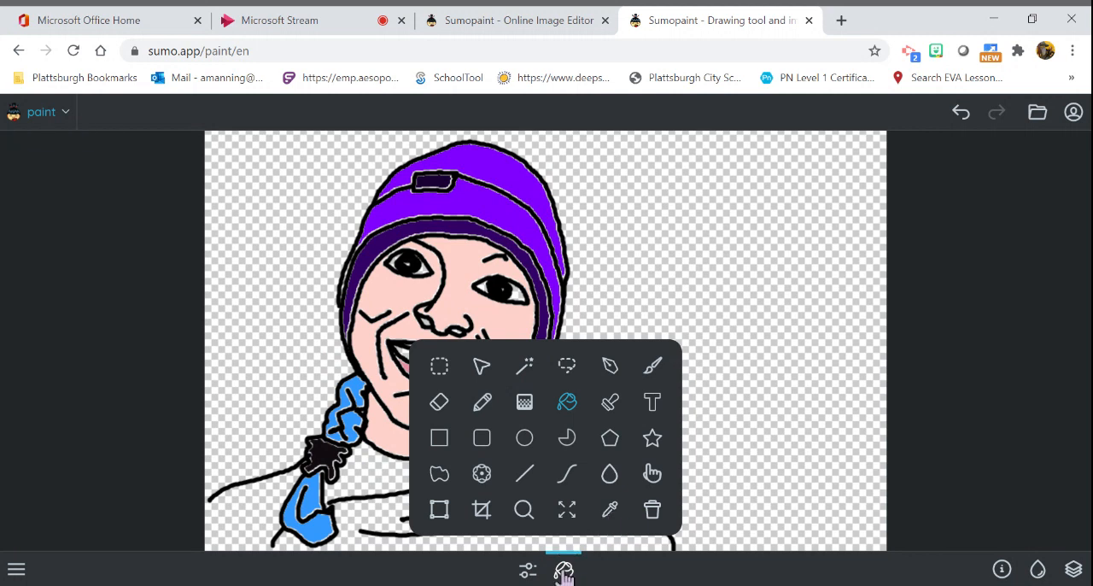
pyautogui.click(566, 405)
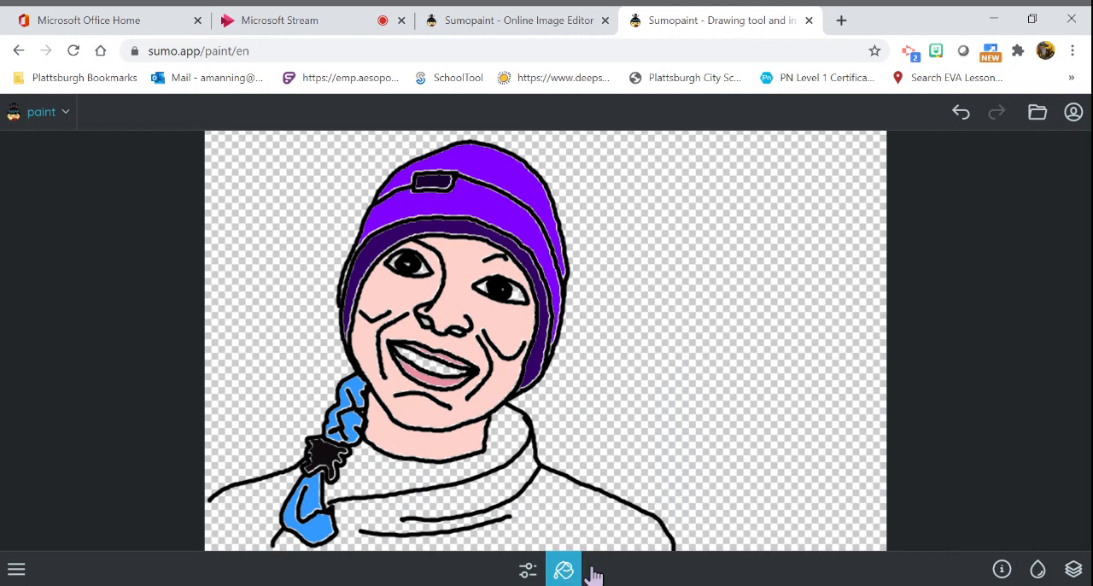
pyautogui.click(1038, 572)
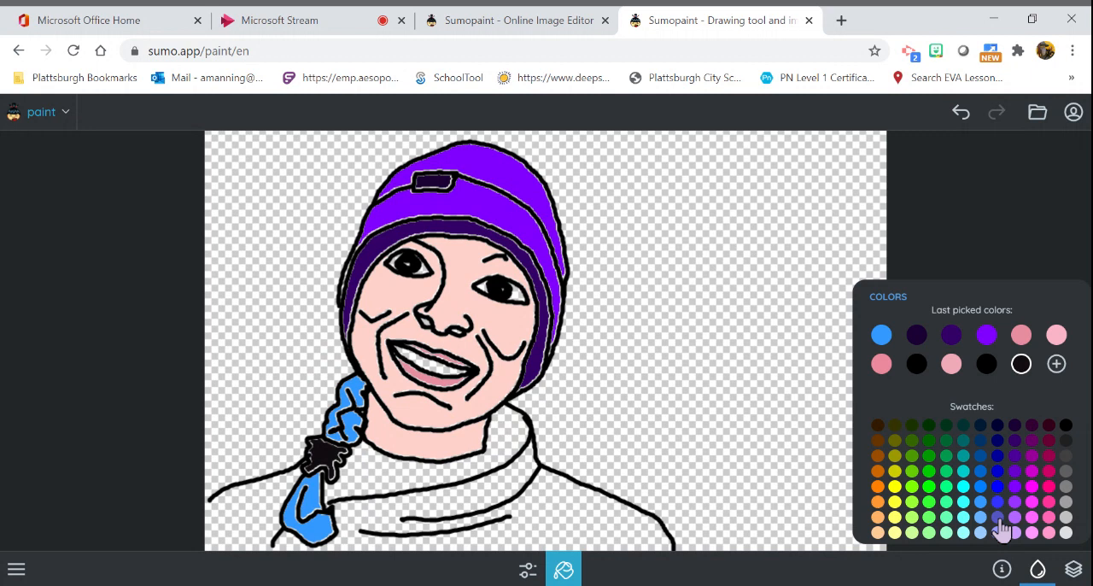
pyautogui.click(1015, 495)
pyautogui.click(1015, 504)
pyautogui.click(510, 480)
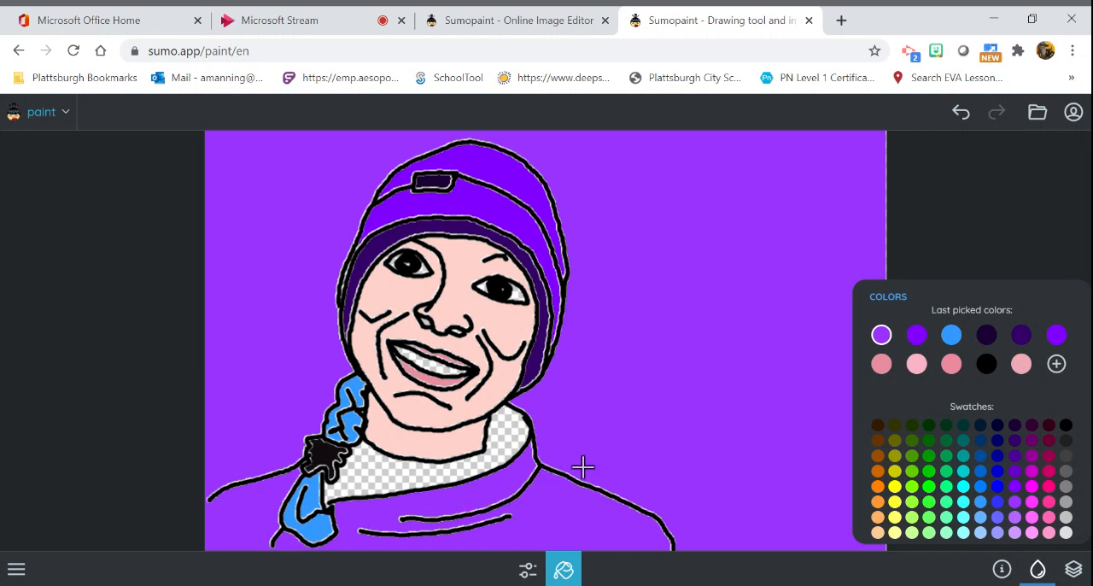
pyautogui.click(961, 112)
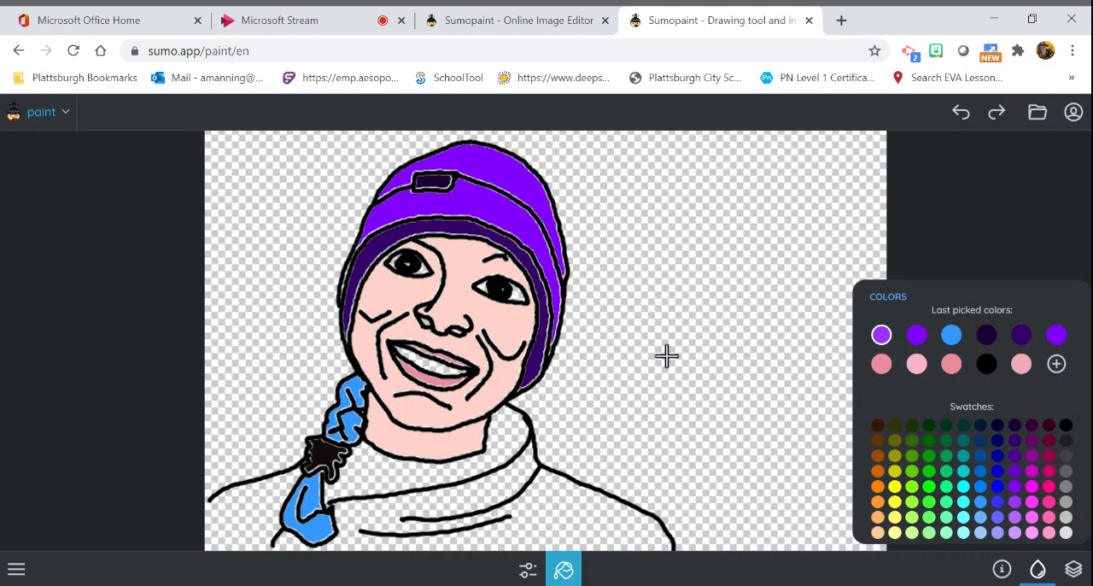
pyautogui.click(551, 509)
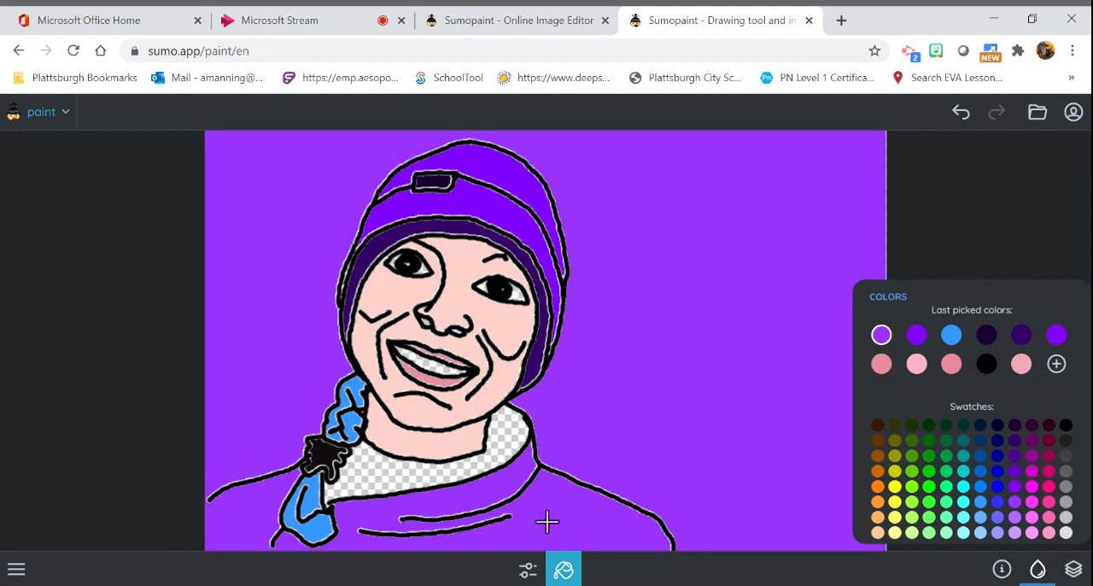
pyautogui.click(963, 117)
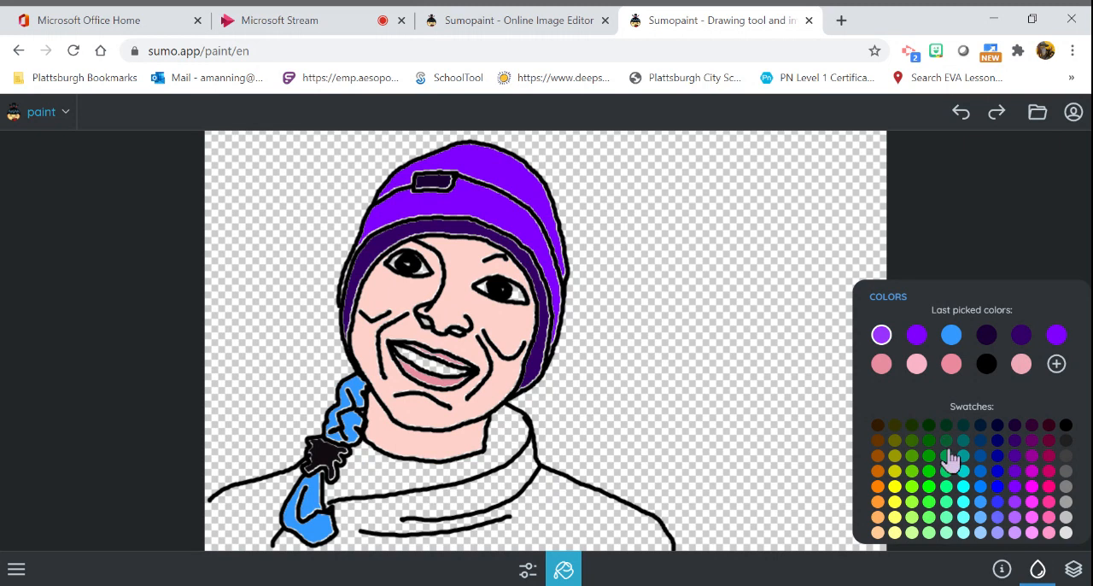
# - Extend the shoulder outline to the canvas's left edge with the Pencil in black, and switch back to the Paint Bucket
pyautogui.click(563, 568)
pyautogui.click(481, 401)
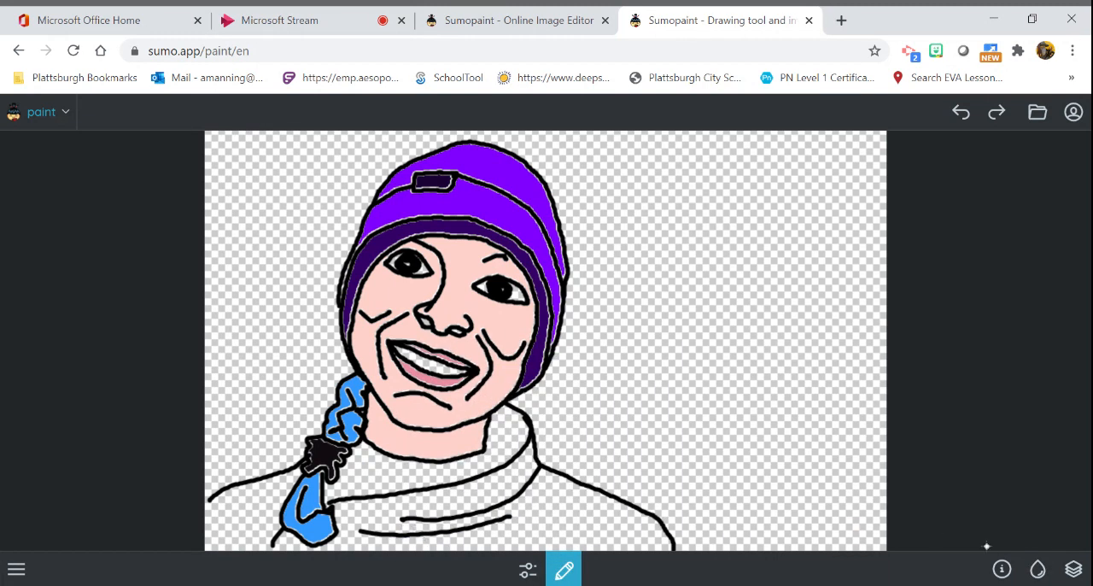
pyautogui.click(1037, 569)
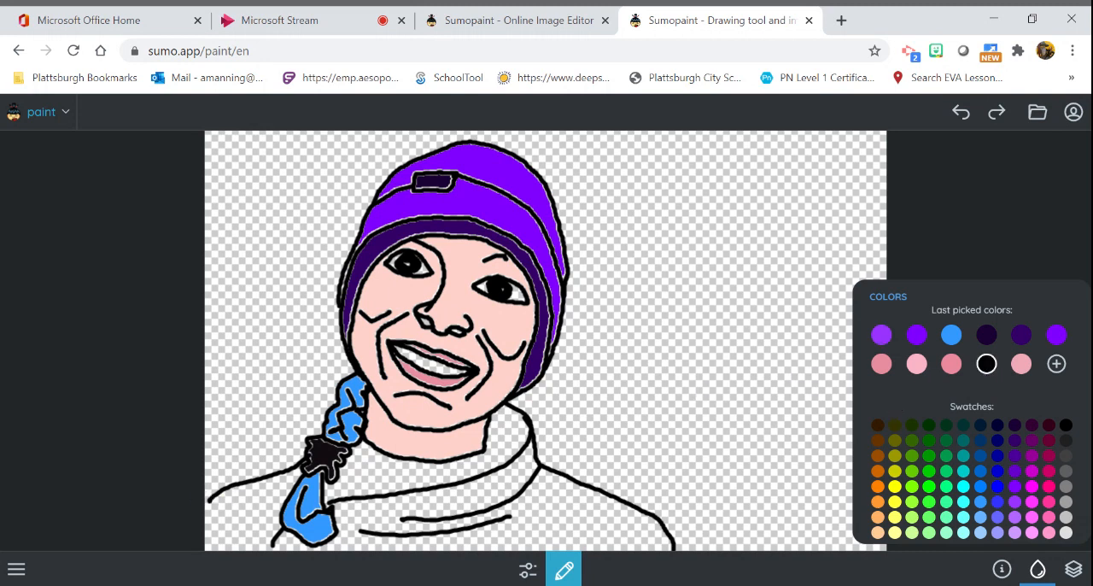
pyautogui.click(206, 505)
pyautogui.click(564, 570)
pyautogui.click(569, 404)
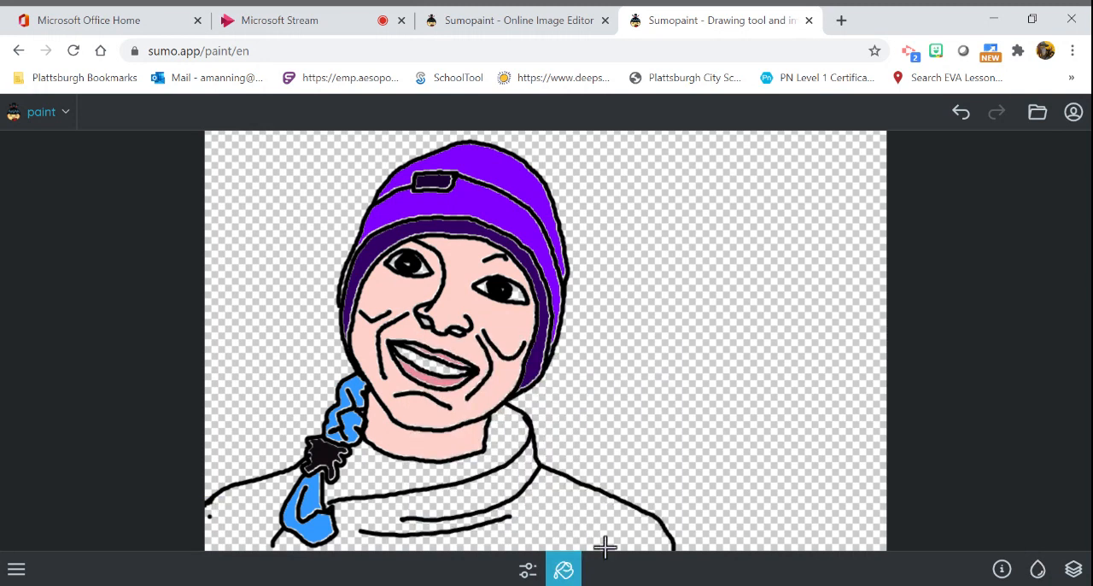
# - Choose a dark purple swatch, try to fill the sweater with it using the Paint Bucket, and undo the fill
pyautogui.click(1037, 569)
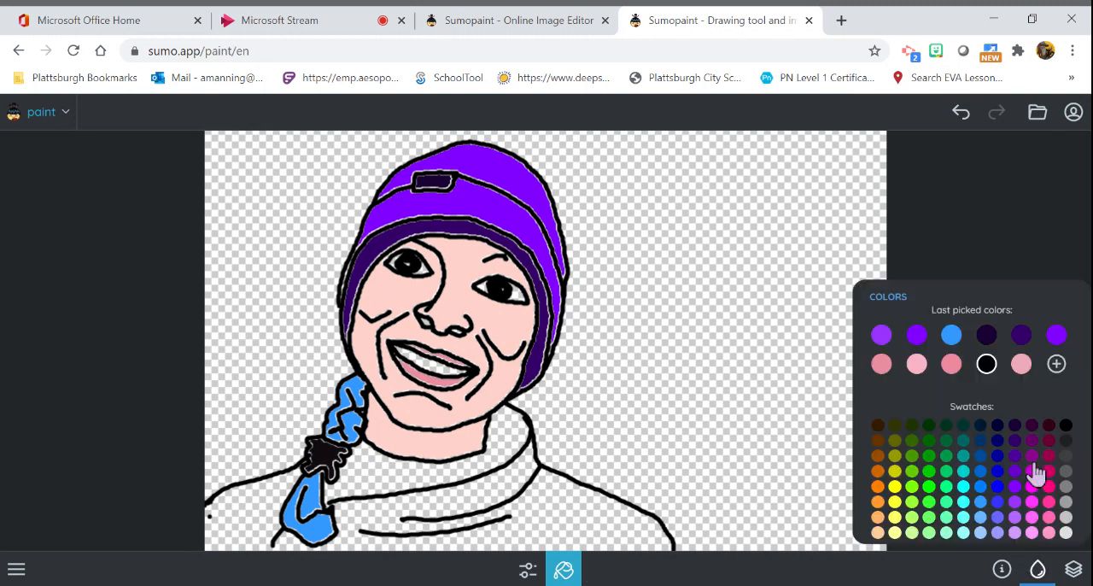
pyautogui.click(1016, 460)
pyautogui.click(556, 517)
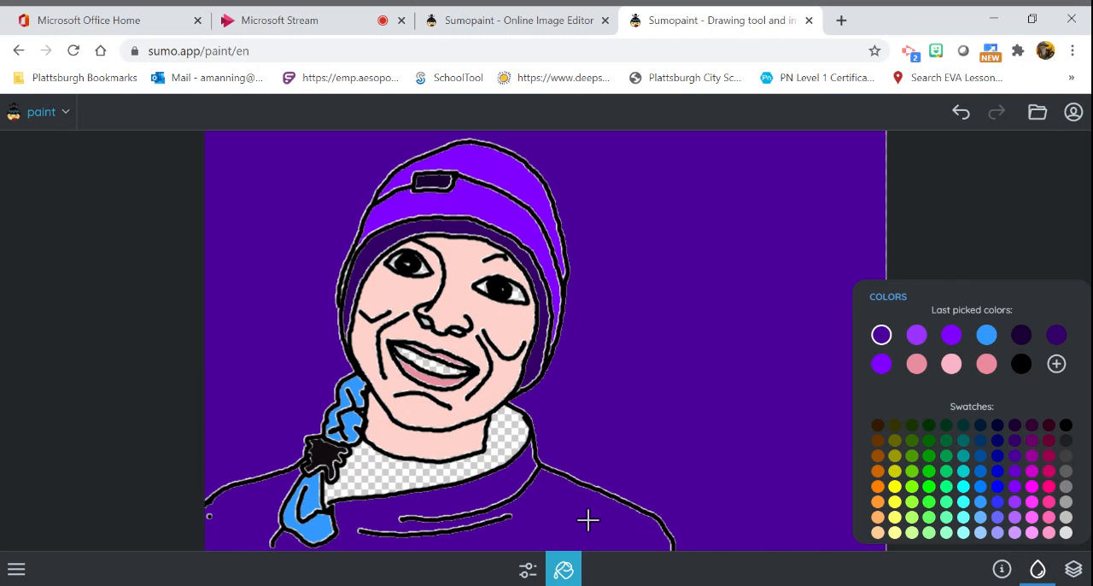
pyautogui.click(961, 118)
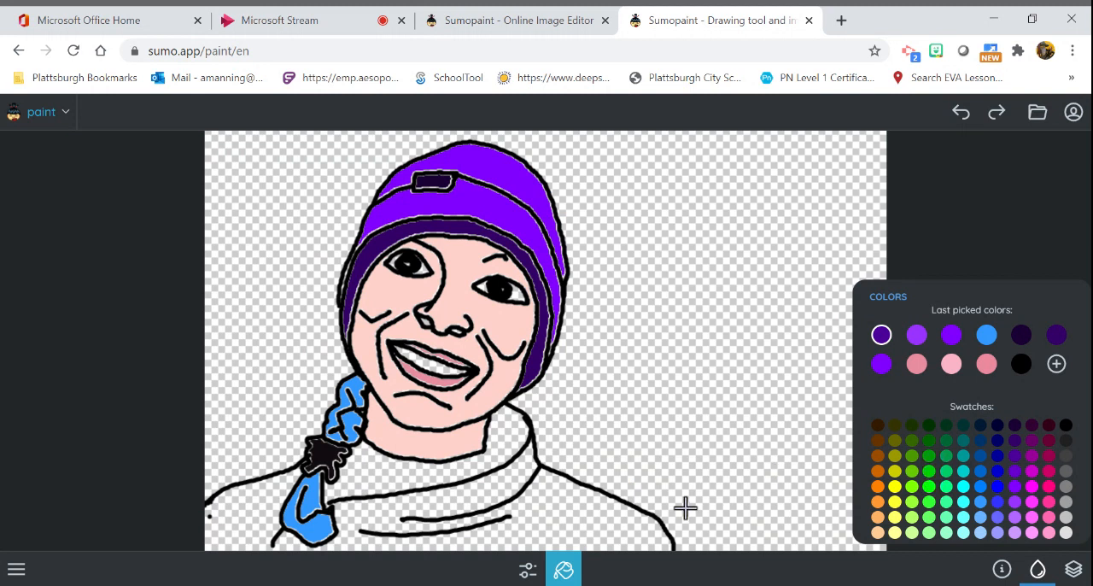
# - Paint the sweater below the collar and out to the right-hand shoulder in dark purple with the Brush tool
pyautogui.click(564, 570)
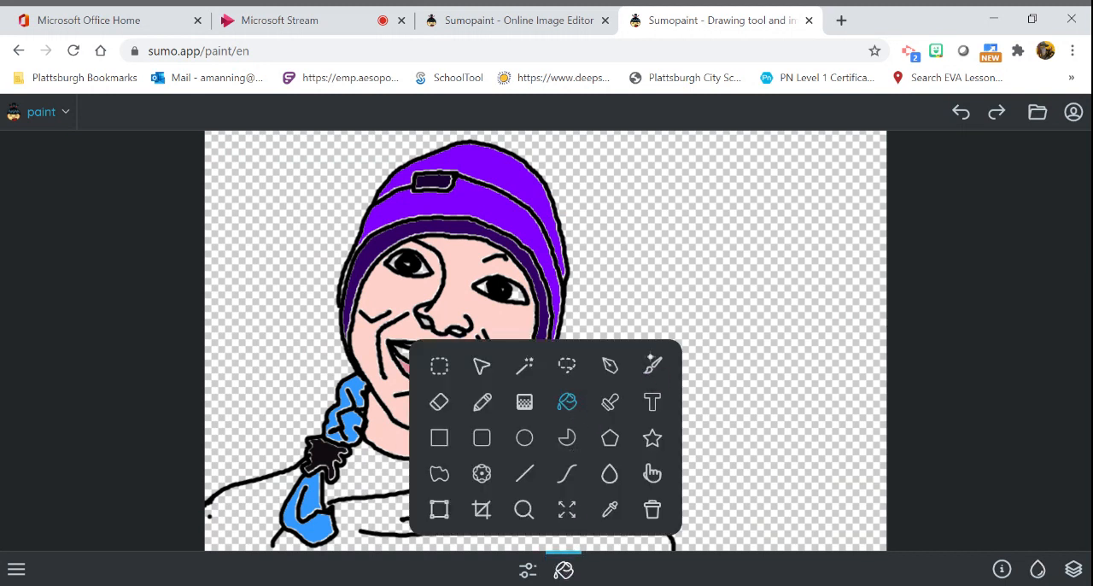
pyautogui.click(652, 365)
pyautogui.moveTo(546, 510)
pyautogui.mouseDown()
pyautogui.moveTo(583, 518)
pyautogui.moveTo(540, 509)
pyautogui.moveTo(544, 483)
pyautogui.moveTo(648, 532)
pyautogui.moveTo(592, 528)
pyautogui.moveTo(628, 538)
pyautogui.moveTo(599, 546)
pyautogui.moveTo(504, 541)
pyautogui.moveTo(519, 529)
pyautogui.moveTo(474, 543)
pyautogui.moveTo(337, 546)
pyautogui.moveTo(475, 537)
pyautogui.moveTo(585, 501)
pyautogui.moveTo(671, 559)
pyautogui.mouseUp()
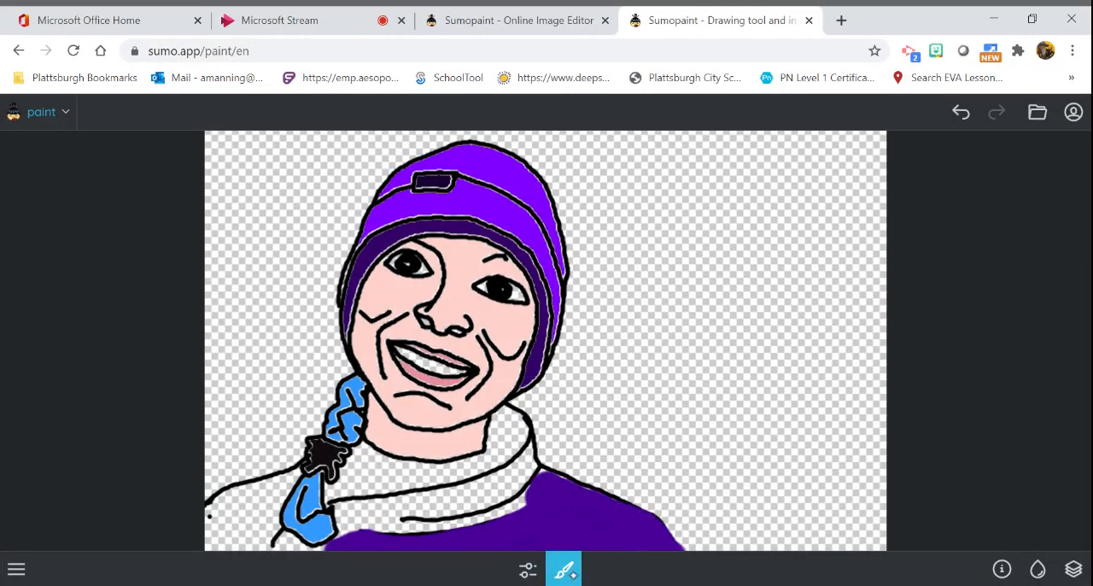
pyautogui.click(563, 568)
pyautogui.click(564, 569)
pyautogui.click(564, 569)
pyautogui.click(528, 569)
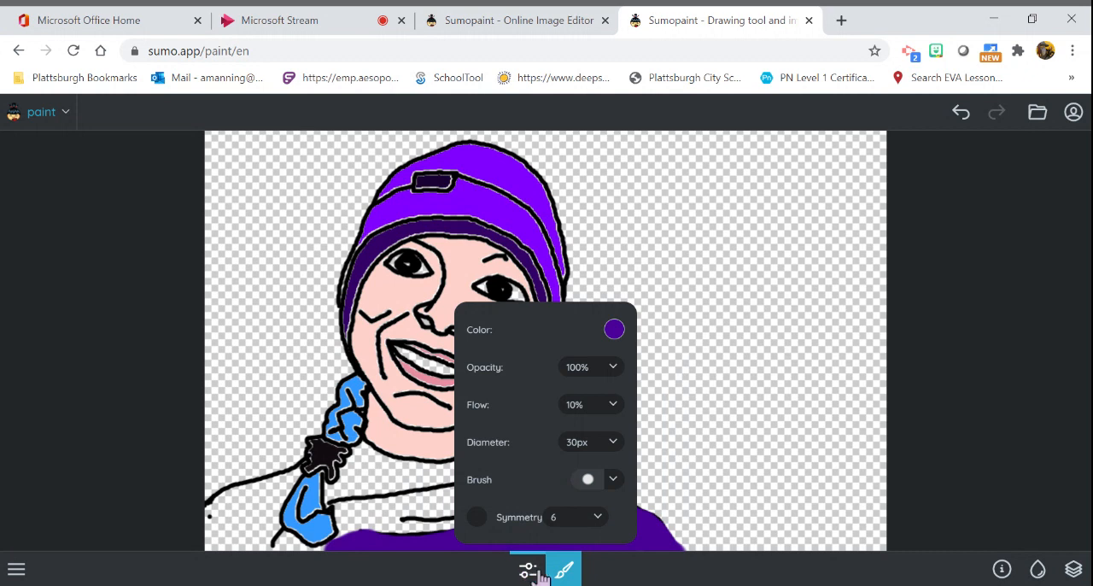
pyautogui.click(564, 568)
pyautogui.click(567, 571)
pyautogui.click(567, 570)
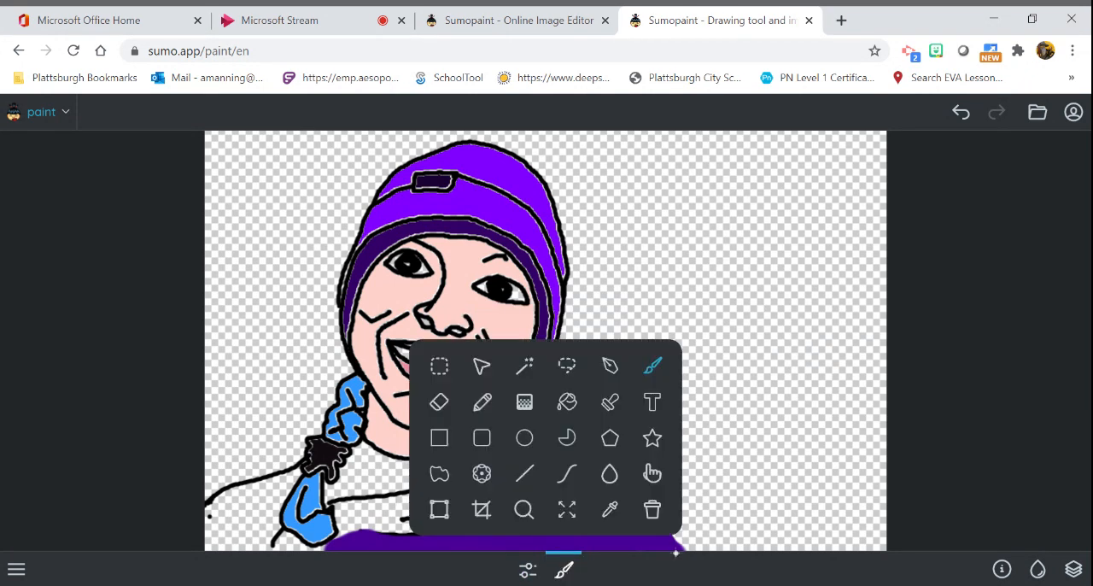
# - Choose a lighter purple swatch and brush a band along the right-hand shoulder and across the sweater just below the collar
pyautogui.click(1039, 569)
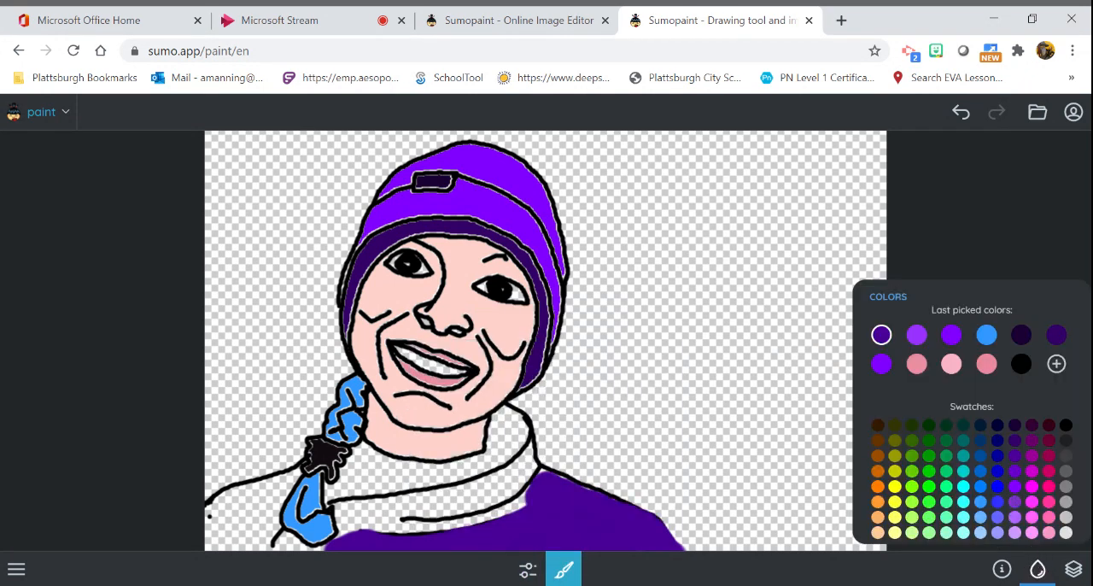
pyautogui.click(1014, 502)
pyautogui.moveTo(551, 489)
pyautogui.mouseDown()
pyautogui.moveTo(585, 512)
pyautogui.moveTo(602, 493)
pyautogui.moveTo(665, 541)
pyautogui.moveTo(543, 488)
pyautogui.moveTo(518, 511)
pyautogui.moveTo(638, 543)
pyautogui.mouseUp()
pyautogui.moveTo(521, 495)
pyautogui.mouseDown()
pyautogui.moveTo(483, 517)
pyautogui.moveTo(406, 528)
pyautogui.mouseUp()
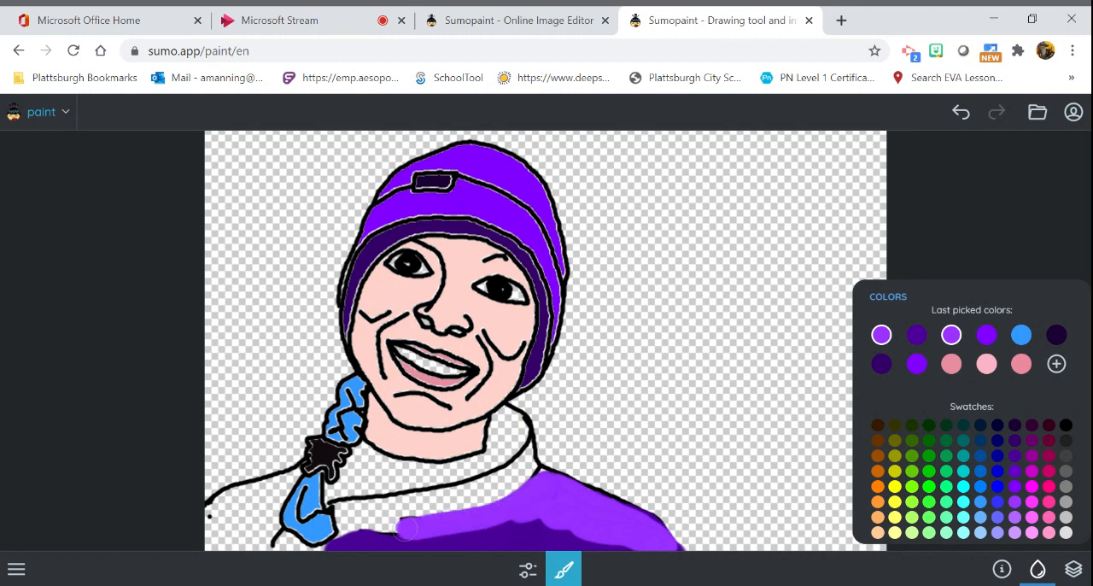
# - Brush lighter purple strokes along both collar folds and the left-hand shoulder, and close the colour palette
pyautogui.moveTo(525, 456)
pyautogui.mouseDown()
pyautogui.moveTo(464, 495)
pyautogui.moveTo(346, 512)
pyautogui.mouseUp()
pyautogui.moveTo(506, 415)
pyautogui.mouseDown()
pyautogui.moveTo(504, 437)
pyautogui.moveTo(444, 468)
pyautogui.moveTo(352, 466)
pyautogui.moveTo(370, 472)
pyautogui.mouseUp()
pyautogui.moveTo(282, 483)
pyautogui.mouseDown()
pyautogui.moveTo(224, 504)
pyautogui.moveTo(207, 523)
pyautogui.mouseUp()
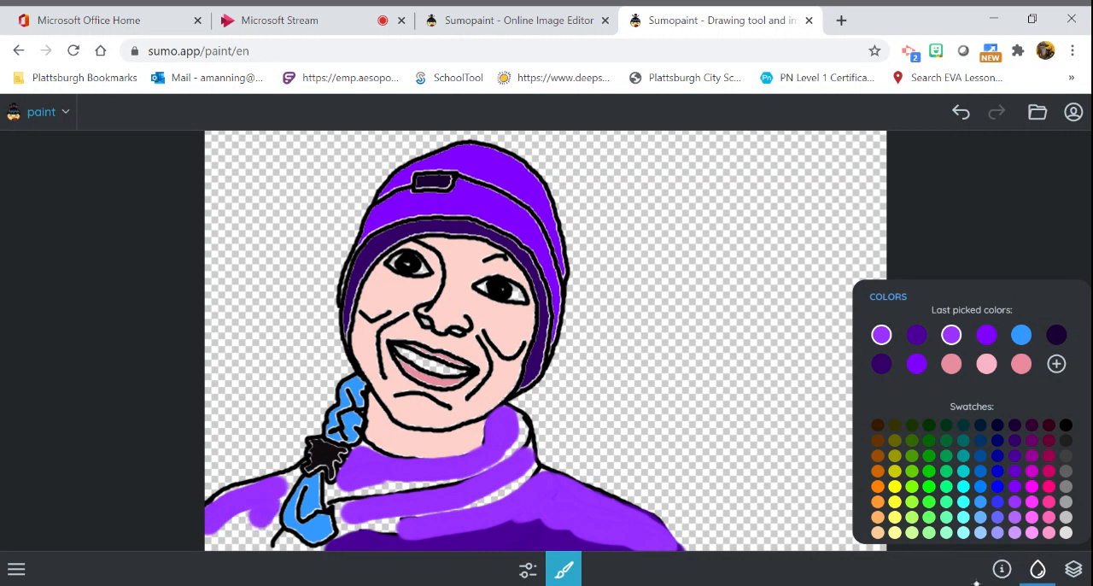
pyautogui.click(1039, 574)
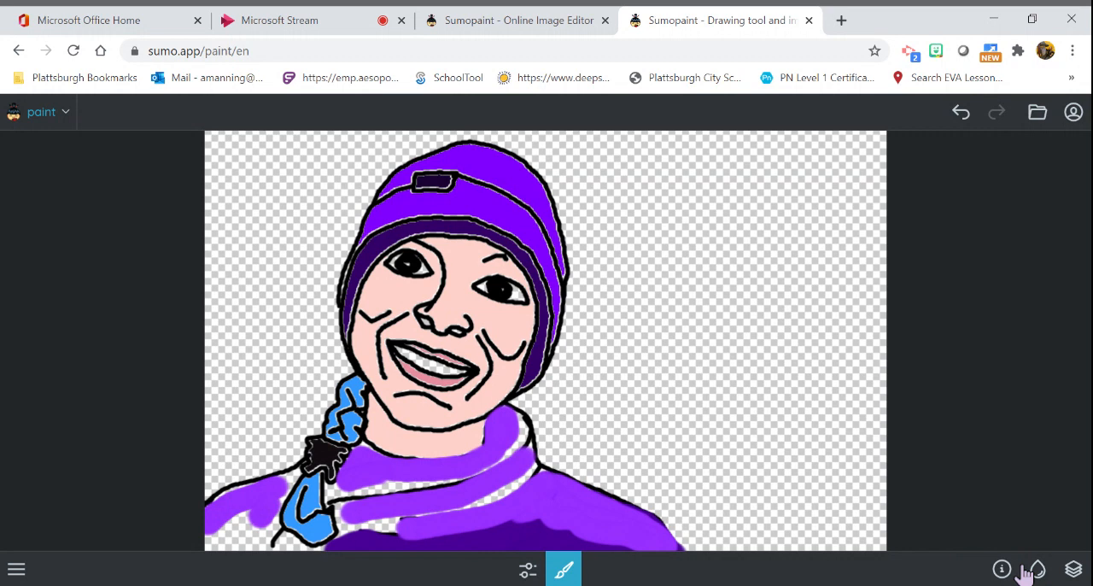